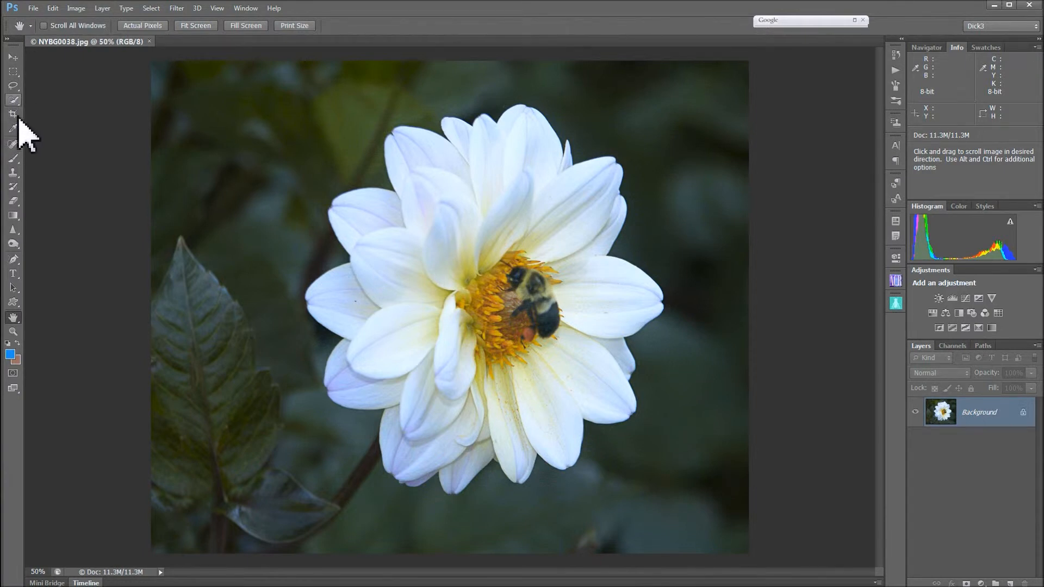
Select the whole white flower, including its yellow center and the bee, with the Quick Selection tool.
click(15, 102)
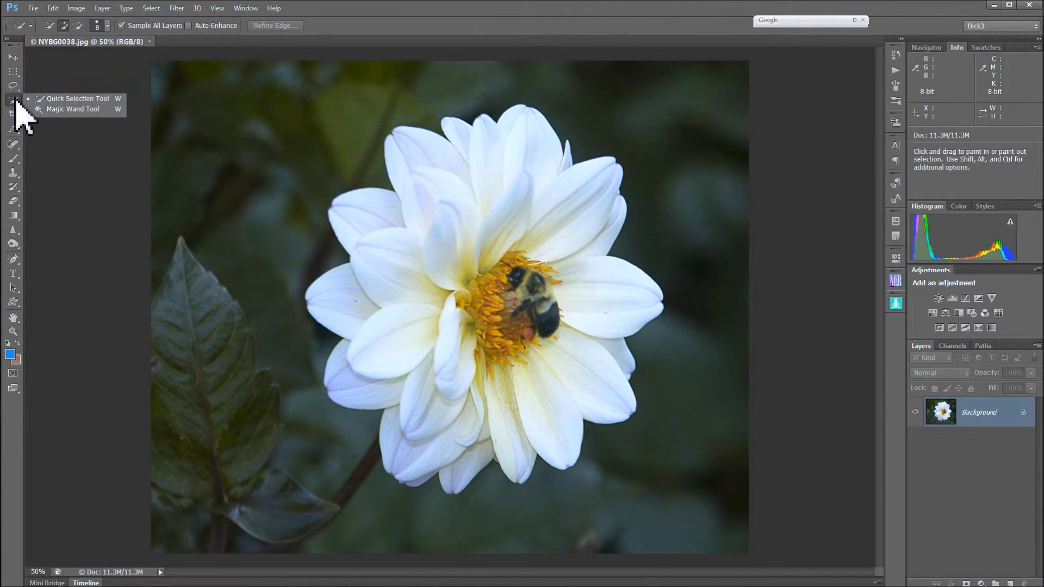
click(58, 99)
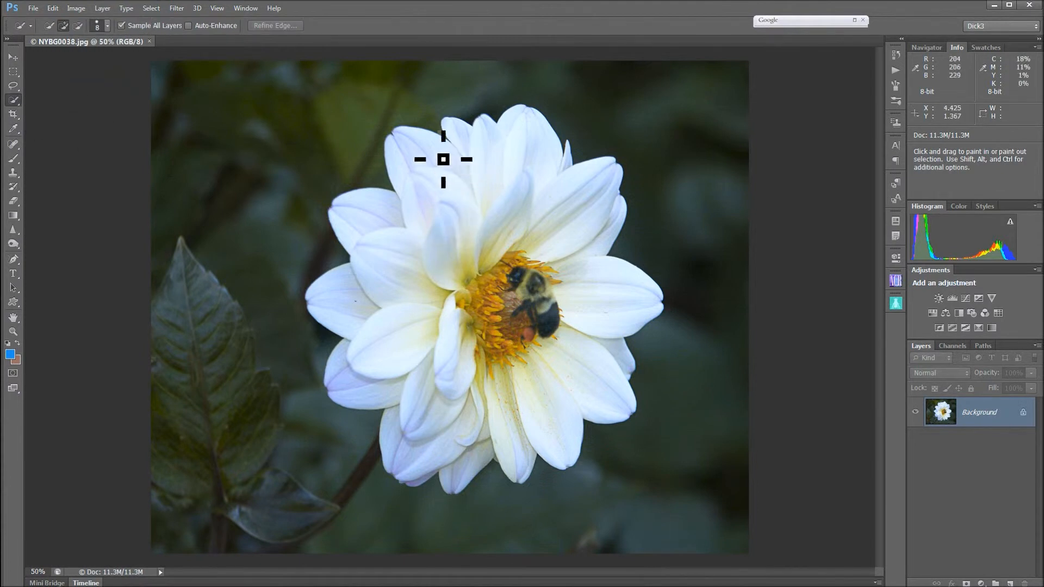
mouse_move(475, 212)
mouse_down()
mouse_move(518, 257)
mouse_move(569, 365)
mouse_move(552, 394)
mouse_move(564, 443)
mouse_move(532, 429)
mouse_move(509, 447)
mouse_move(473, 431)
mouse_move(463, 454)
mouse_move(486, 491)
mouse_move(441, 431)
mouse_up()
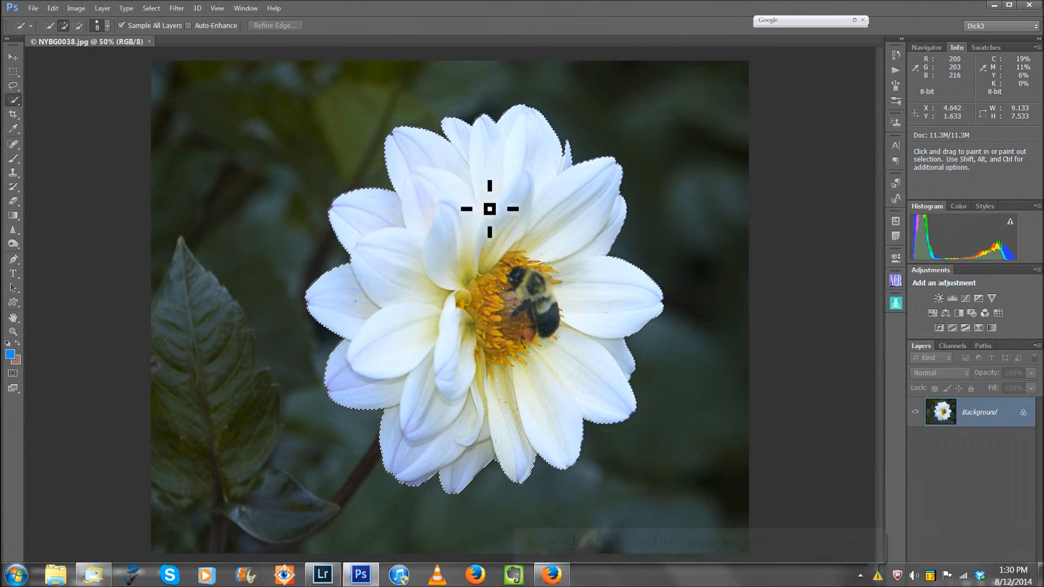
drag(515, 231, 460, 245)
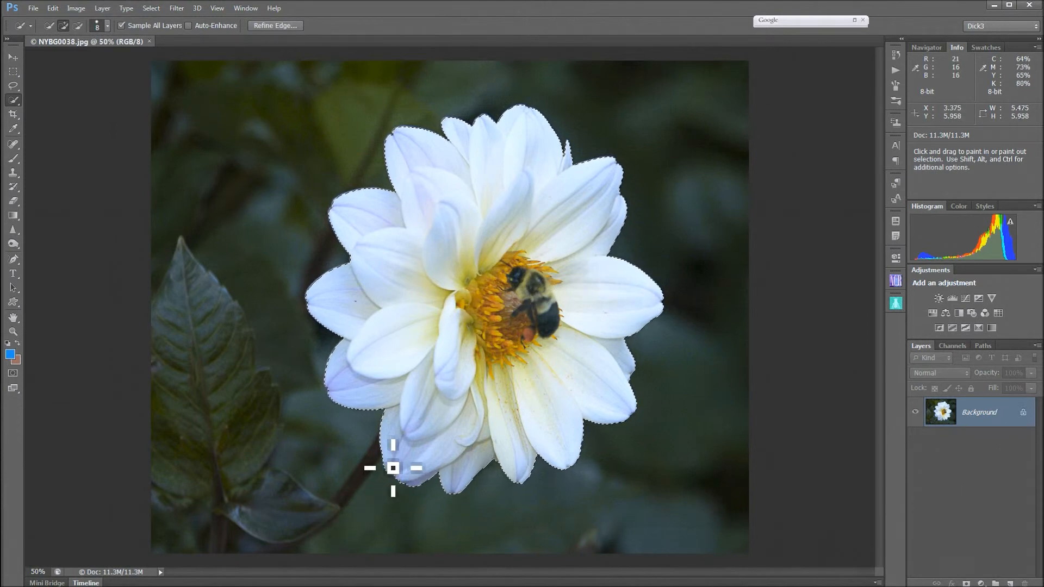
Add the stem below the flower and the large dark leaf beside it to the selection.
drag(380, 499, 357, 525)
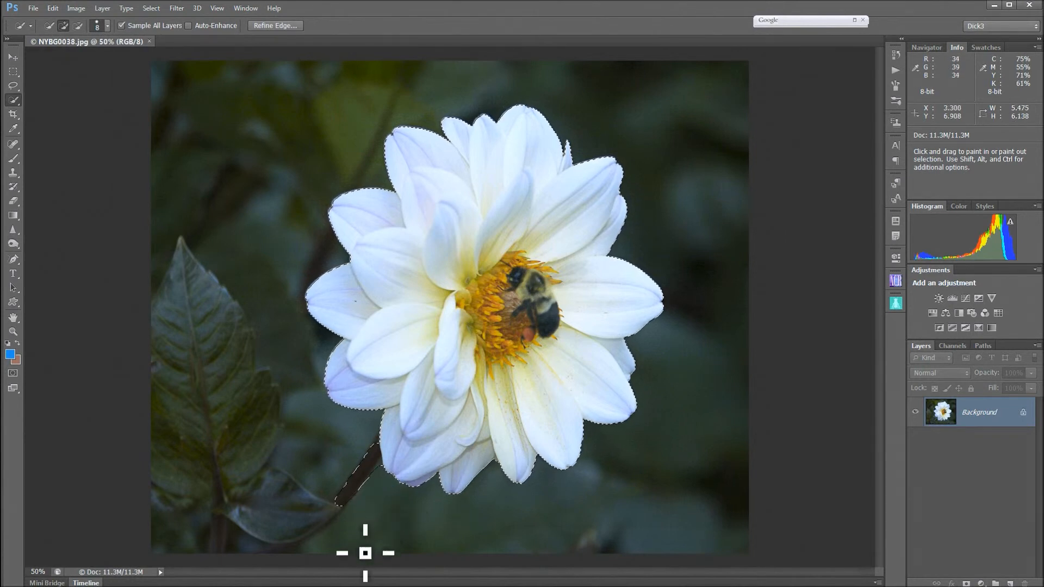
mouse_move(202, 274)
mouse_down()
mouse_move(188, 377)
mouse_move(216, 411)
mouse_move(228, 343)
mouse_up()
drag(272, 412, 265, 427)
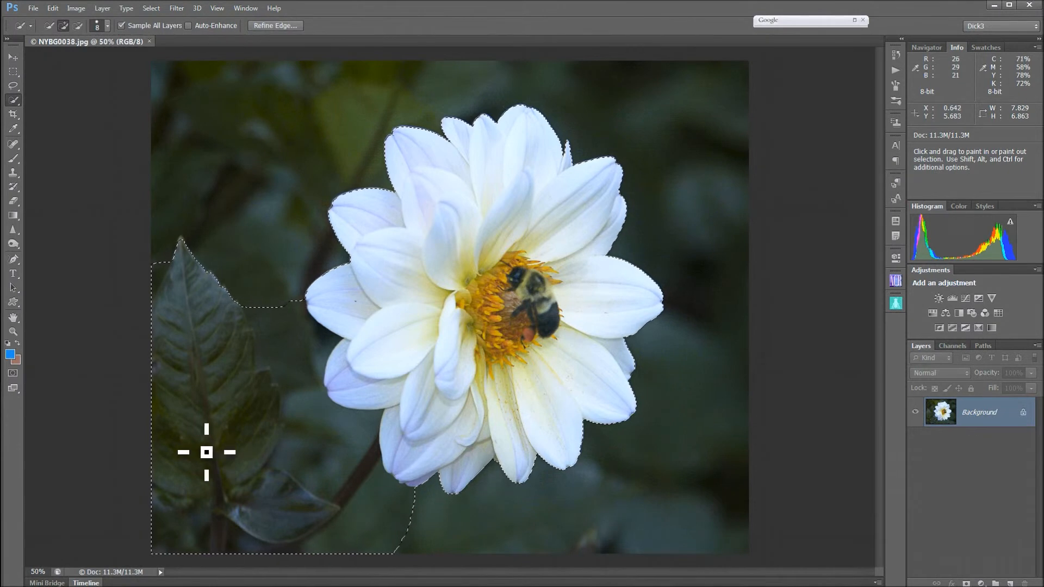
Subtract the background below the leaves and stem, between leaf and flower, and beside the leaf tip from the selection.
key(alt)
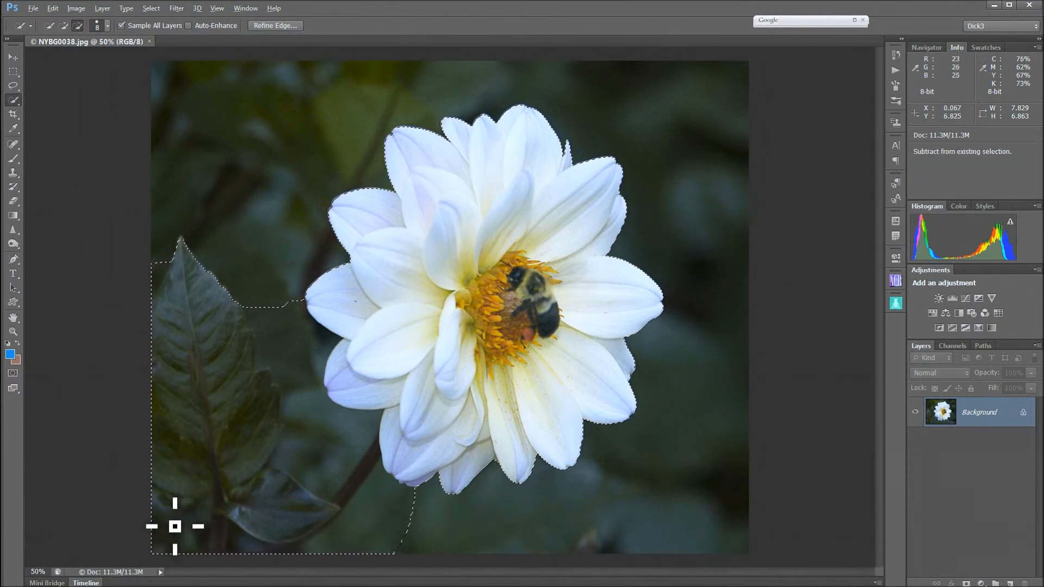
mouse_move(171, 520)
mouse_down()
mouse_move(222, 531)
mouse_move(224, 554)
mouse_up()
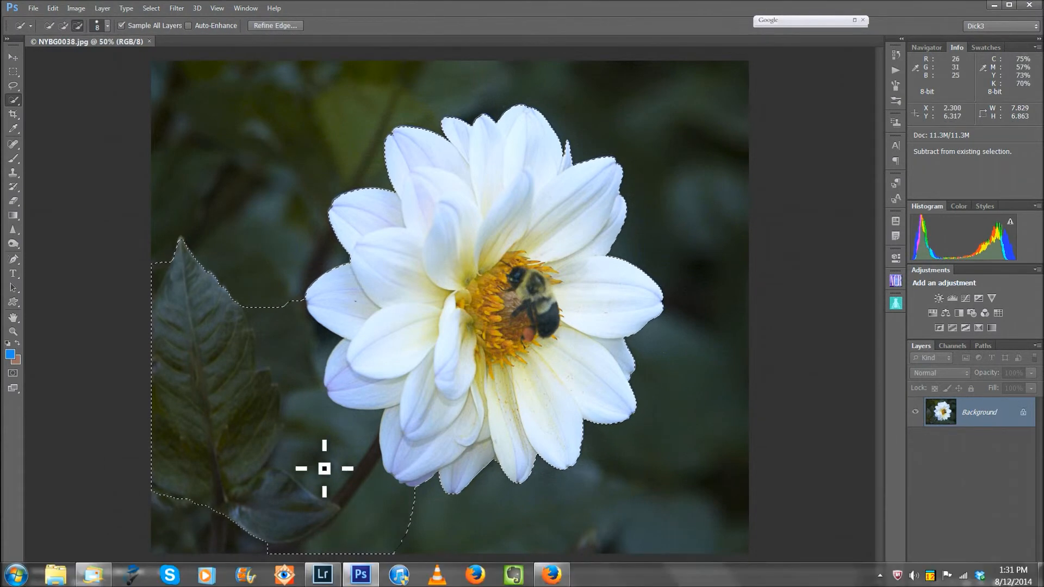
mouse_move(398, 499)
mouse_down()
mouse_move(373, 542)
mouse_move(329, 564)
mouse_up()
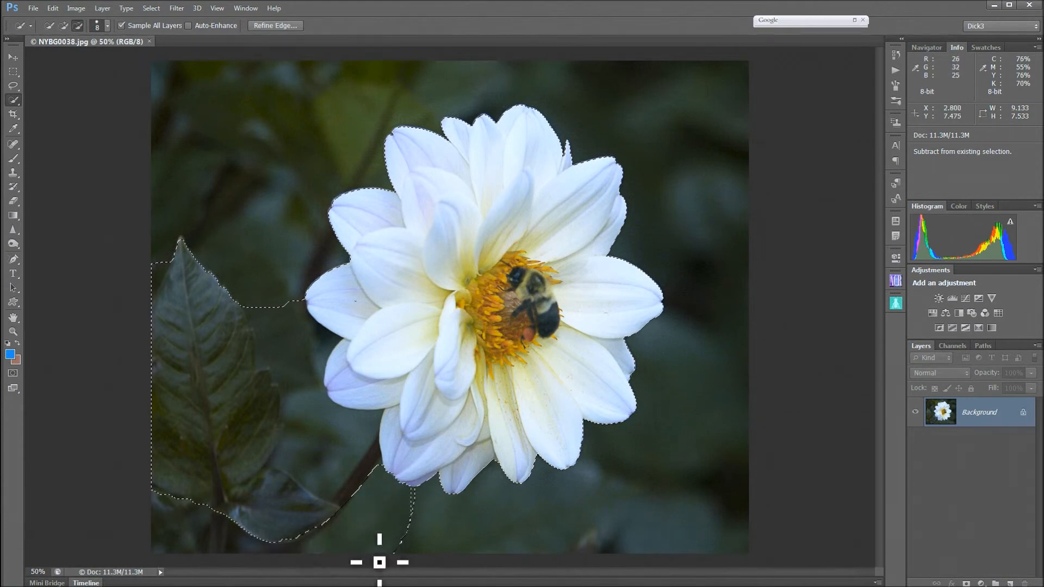
drag(420, 569, 433, 519)
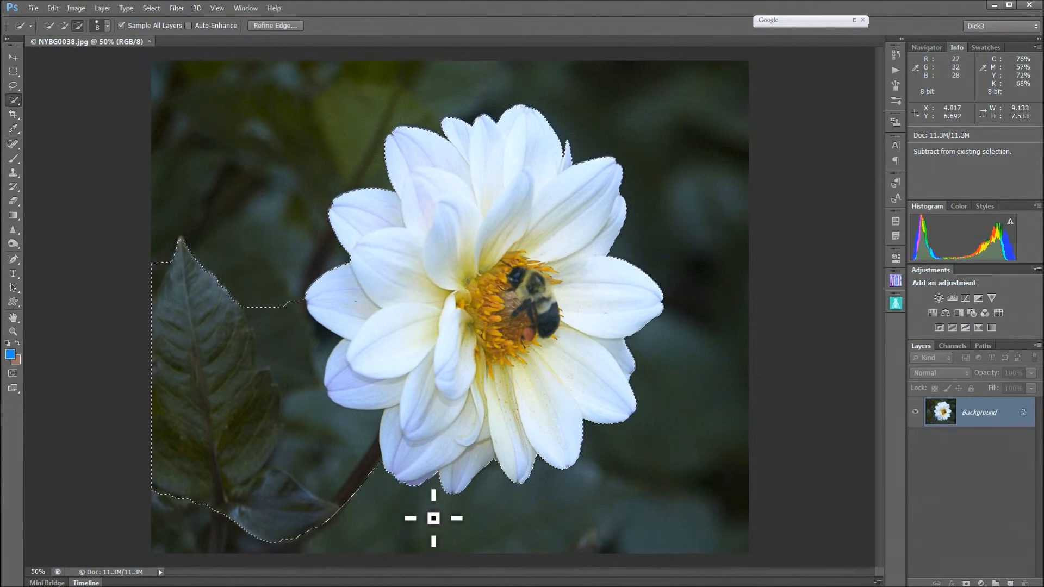
mouse_move(287, 337)
mouse_down()
mouse_move(330, 435)
mouse_move(371, 460)
mouse_up()
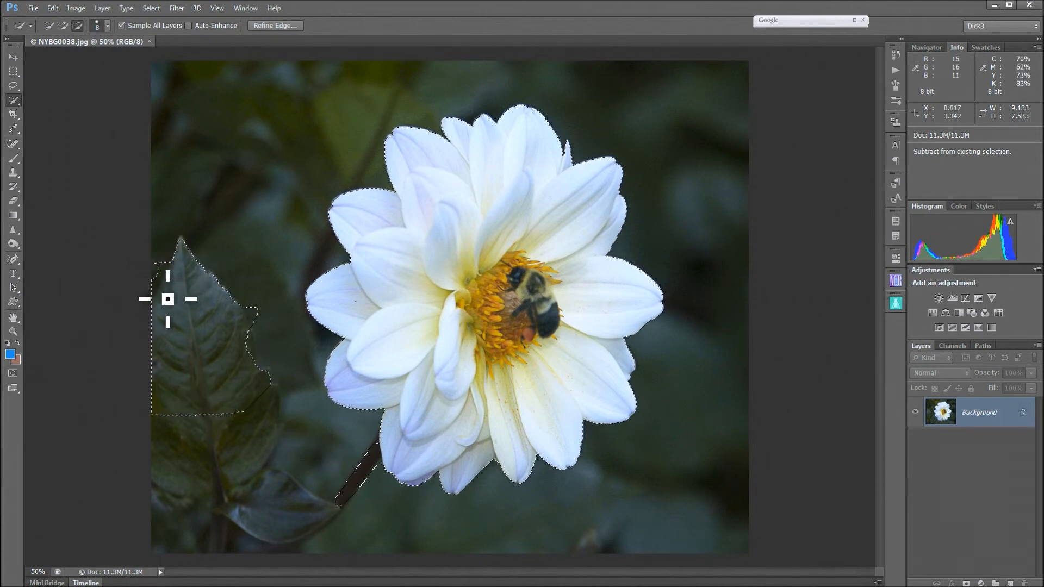
drag(177, 297, 175, 297)
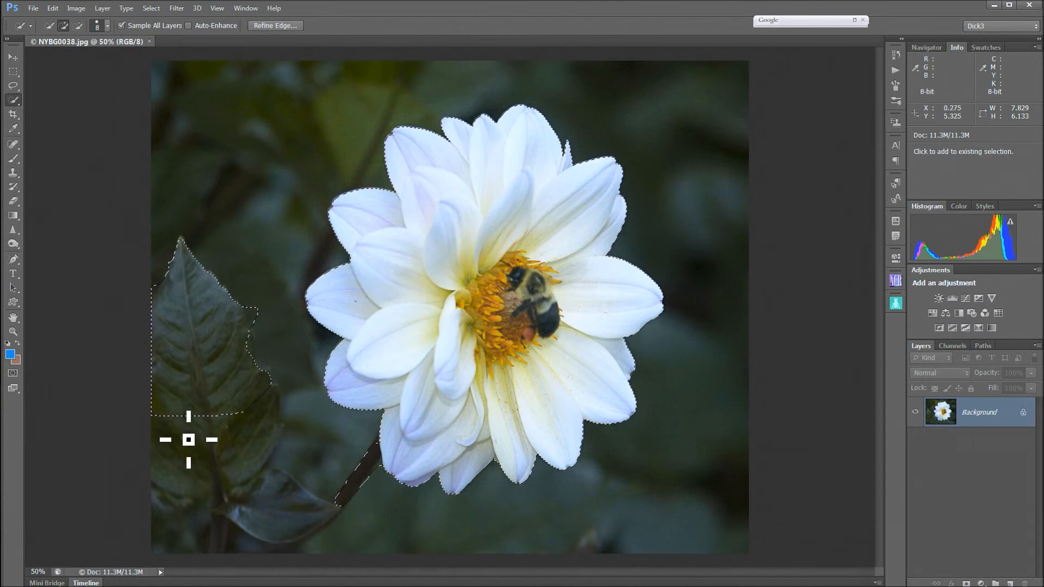
Add the rest of the large leaf, the small leaf and the stems to the selection, and subtract the background between them.
mouse_move(186, 464)
mouse_down()
mouse_move(225, 501)
mouse_move(249, 496)
mouse_move(286, 431)
mouse_move(292, 459)
mouse_move(240, 478)
mouse_up()
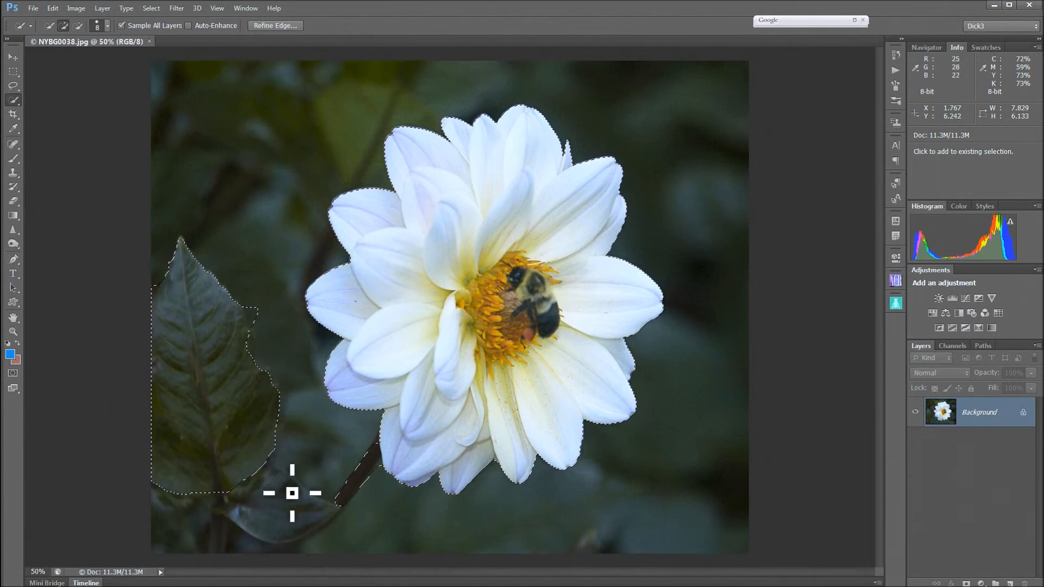
mouse_move(303, 501)
mouse_down()
mouse_move(335, 527)
mouse_move(326, 538)
mouse_move(285, 550)
mouse_move(268, 538)
mouse_up()
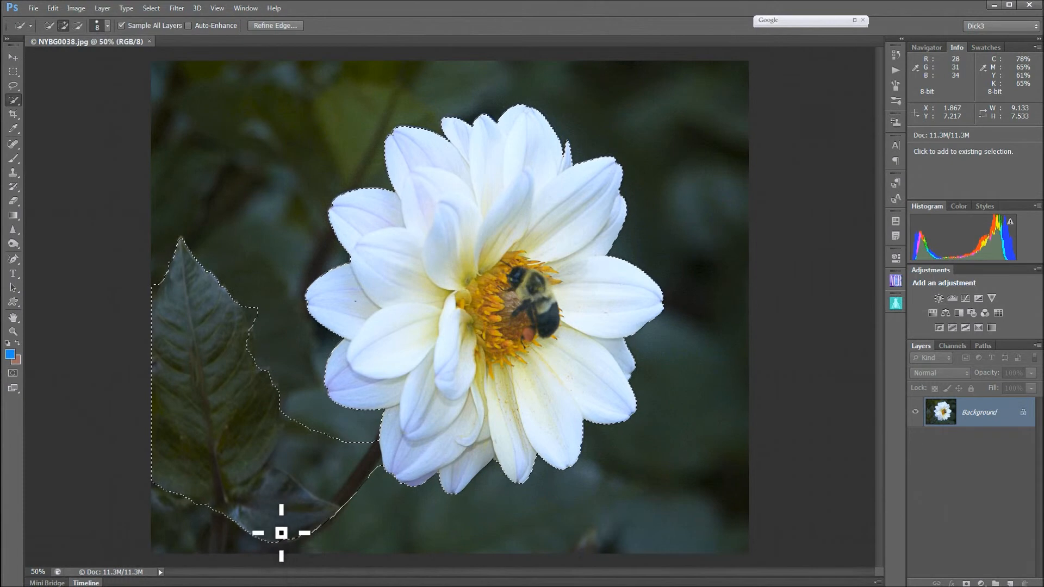
drag(310, 574, 318, 563)
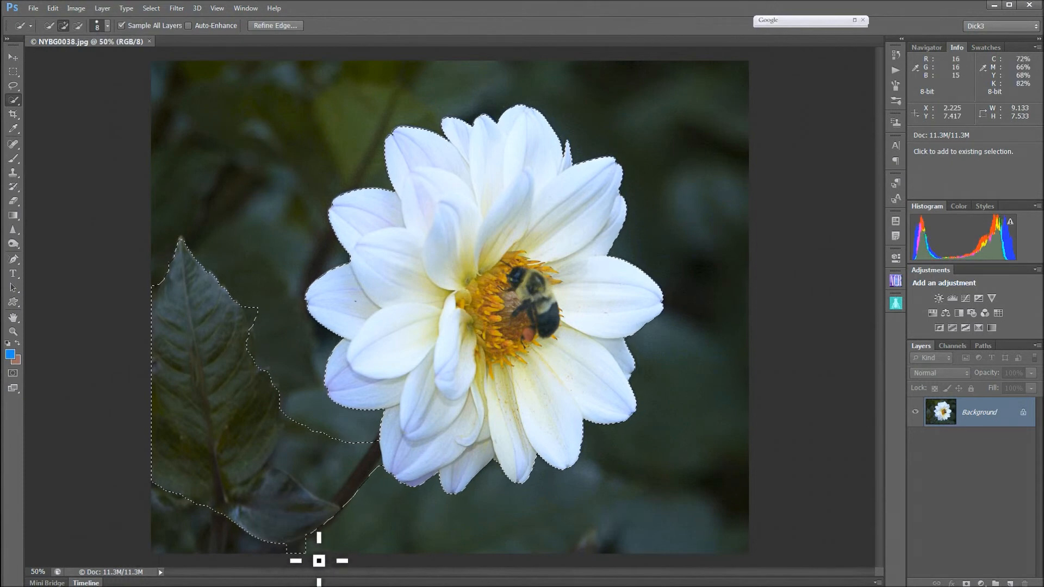
click(264, 474)
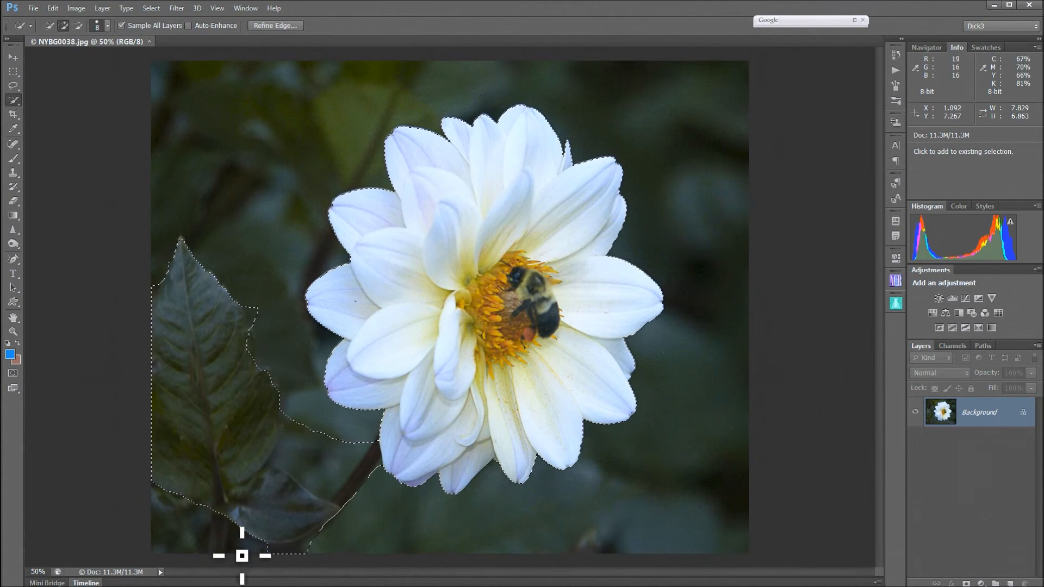
click(244, 540)
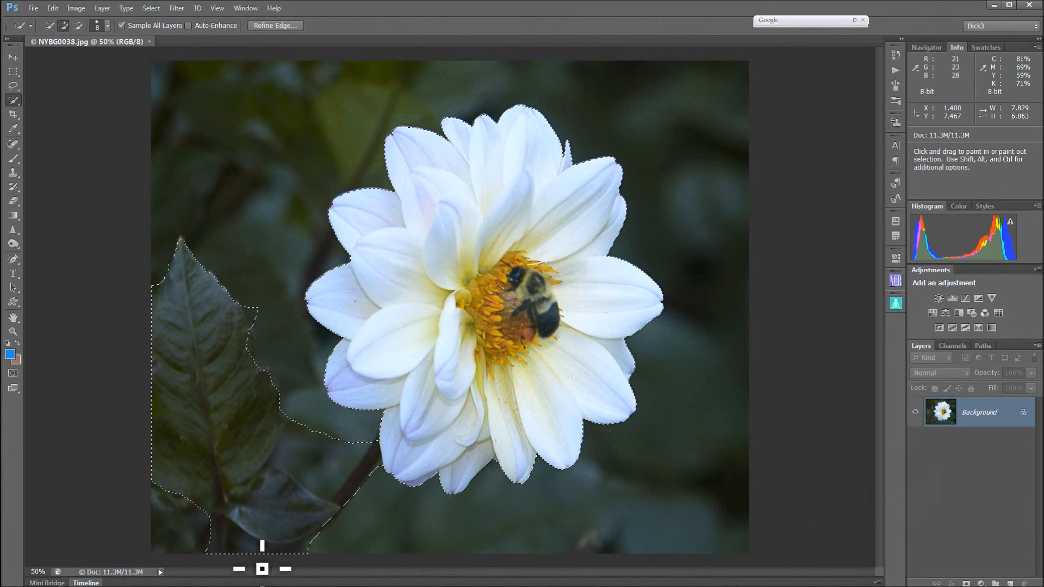
key(alt)
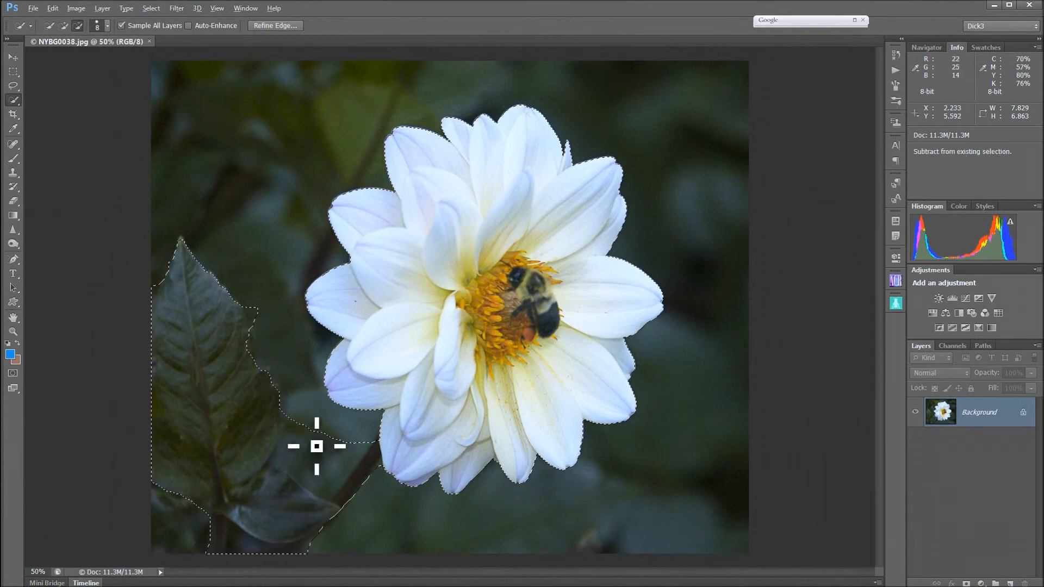
drag(309, 469, 303, 477)
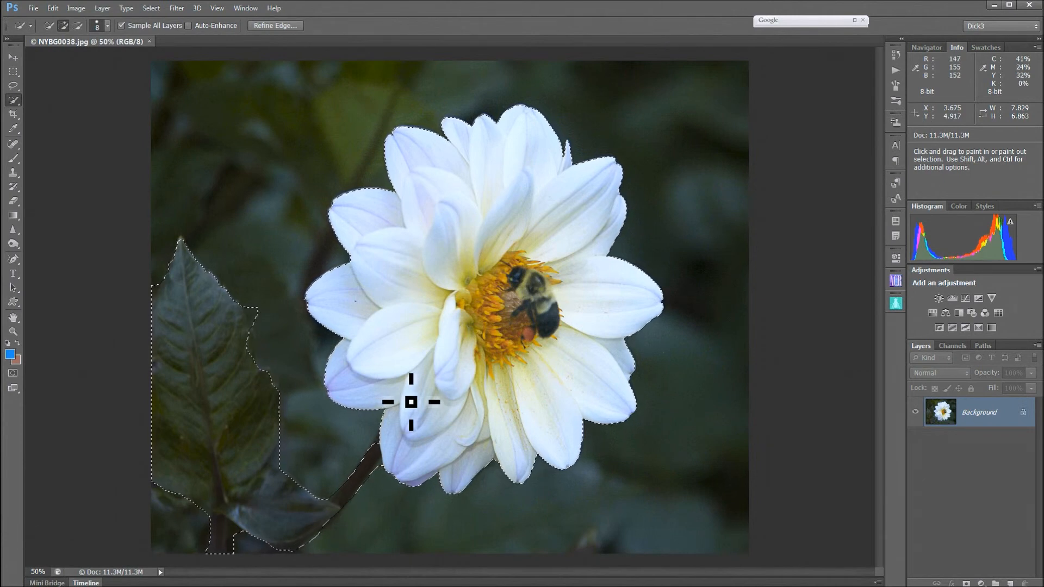
Copy the selected flower, stem and leaves to a new layer and check the cutout with the Background layer temporarily hidden.
key(ctrl+j)
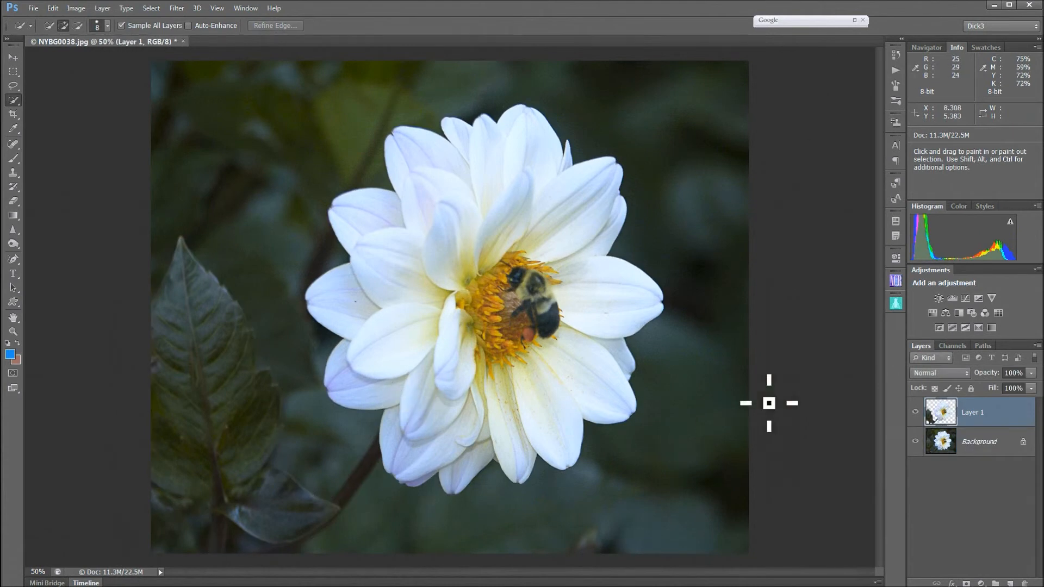
click(916, 441)
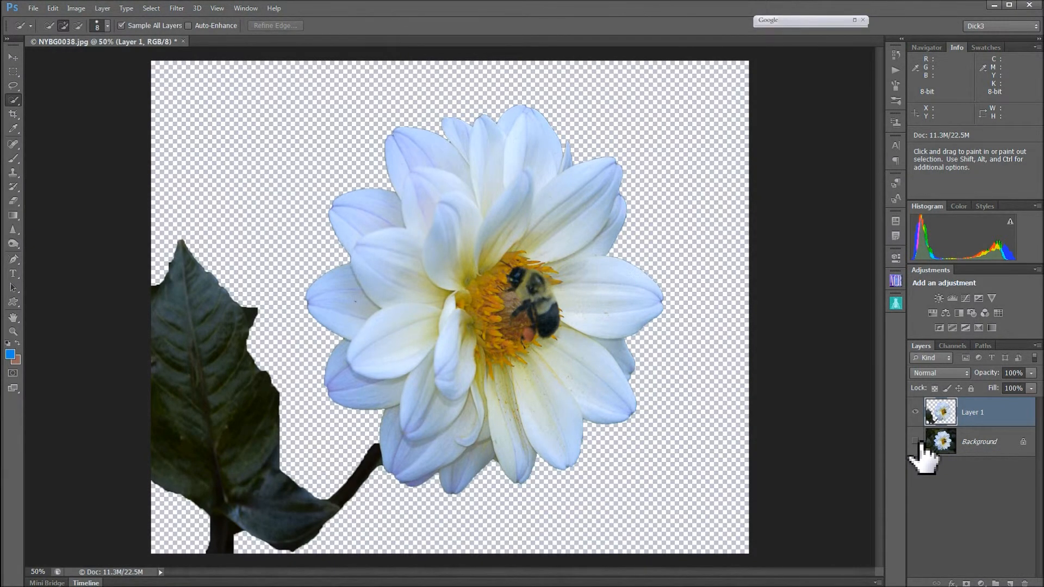
click(916, 442)
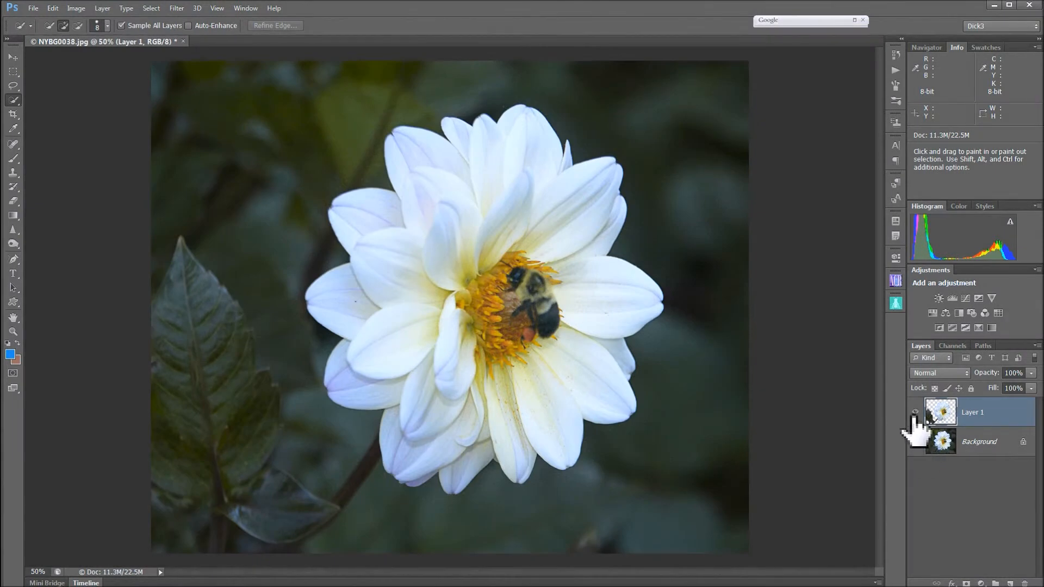
Hide the cutout layer and duplicate the Background layer.
click(916, 412)
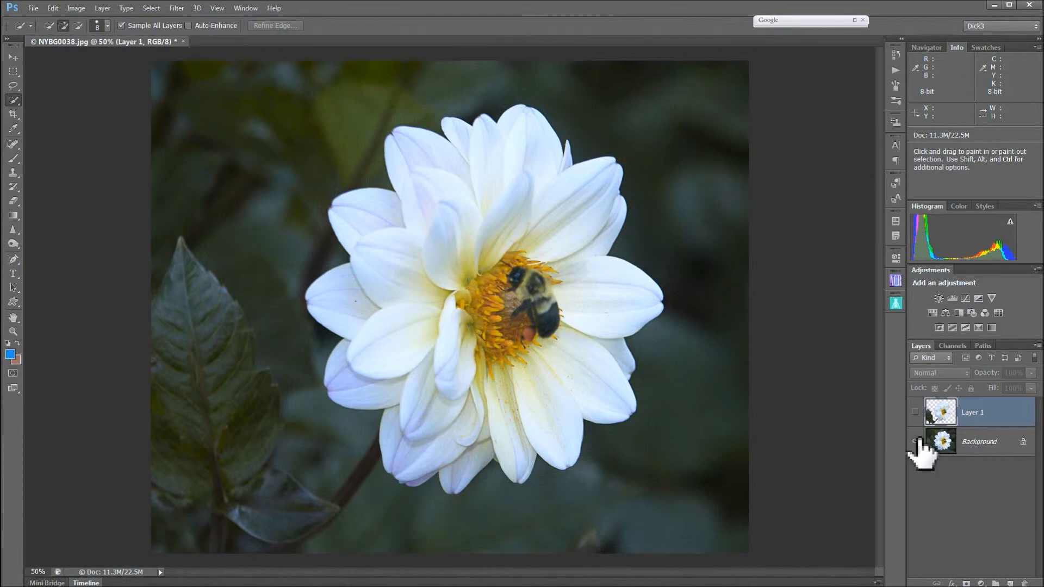
click(995, 441)
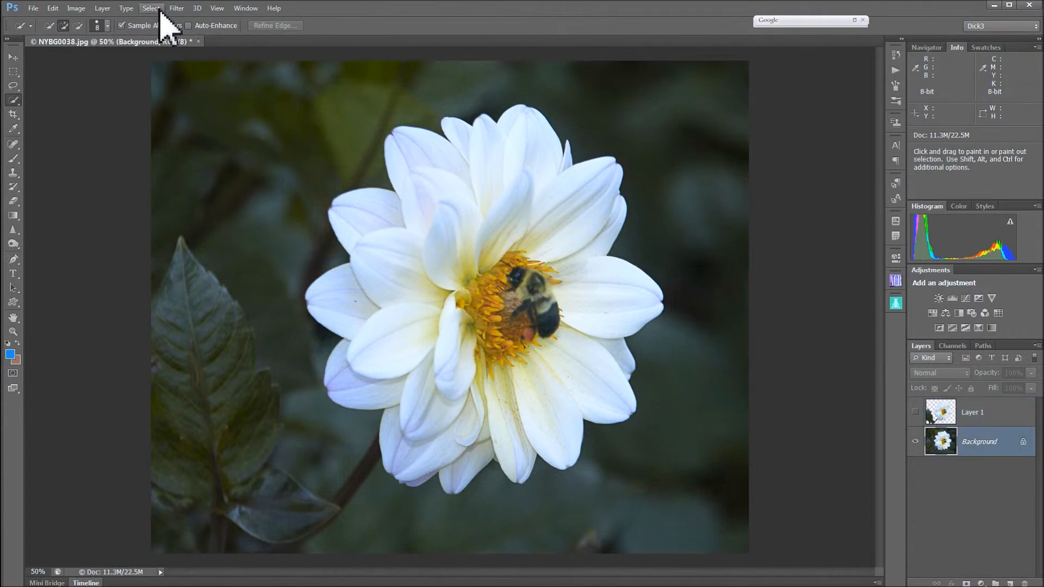
drag(991, 442, 1008, 581)
drag(1017, 580, 1010, 583)
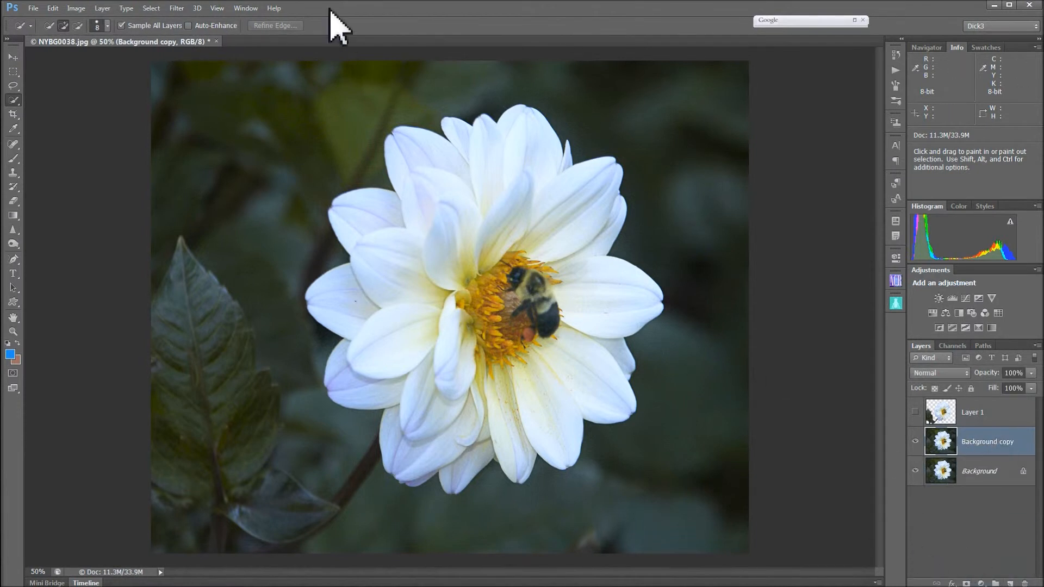
Apply a Gaussian Blur with a radius of about 44 pixels to the Background copy layer.
click(175, 9)
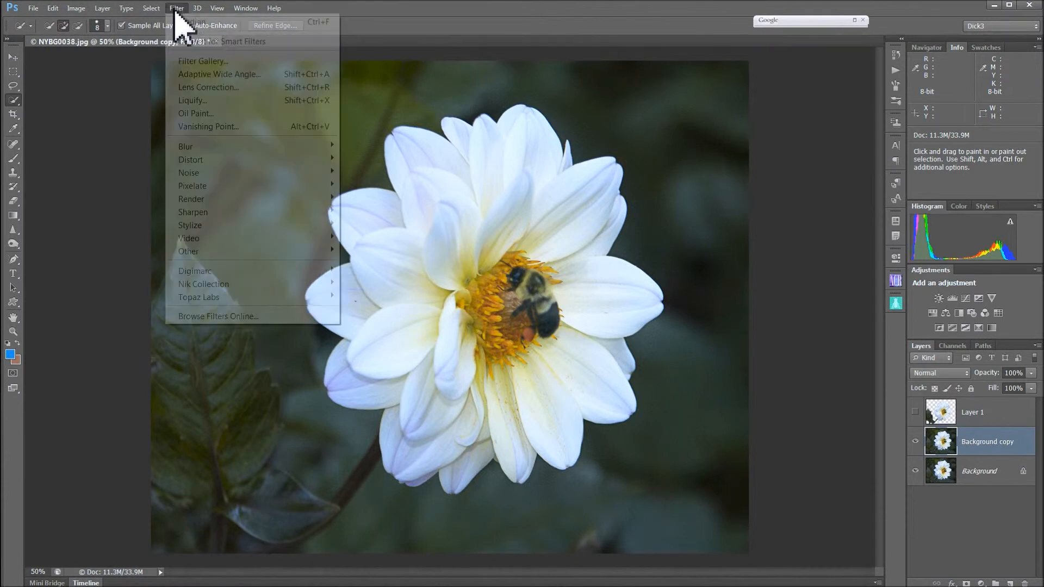
mouse_move(203, 145)
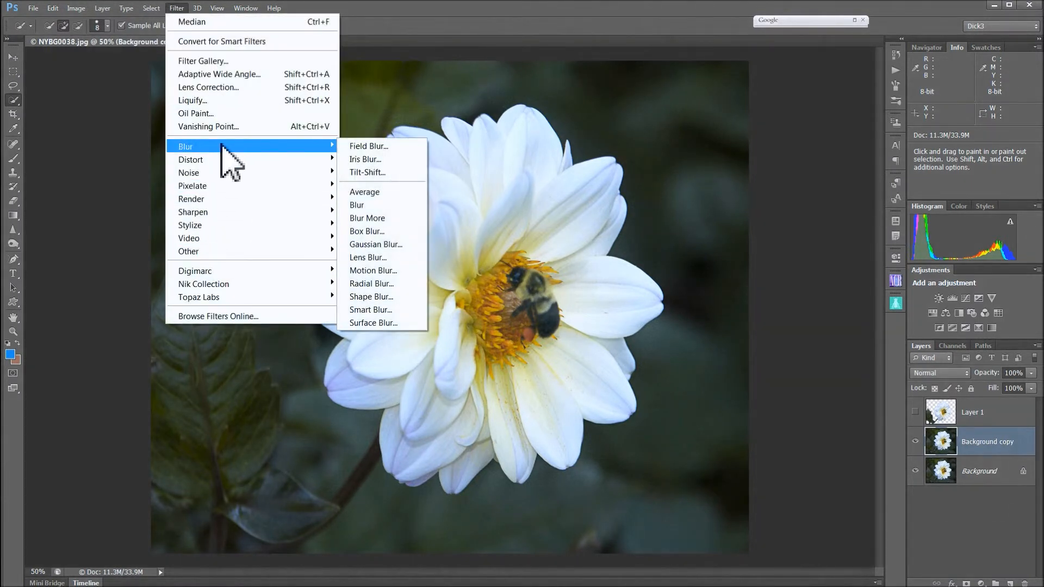
click(362, 245)
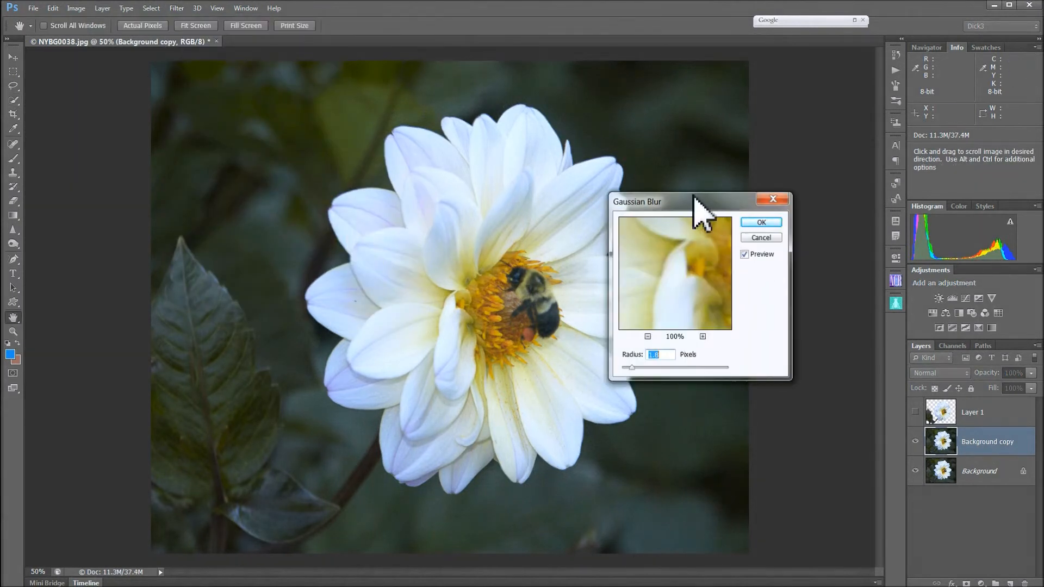
drag(694, 202, 841, 107)
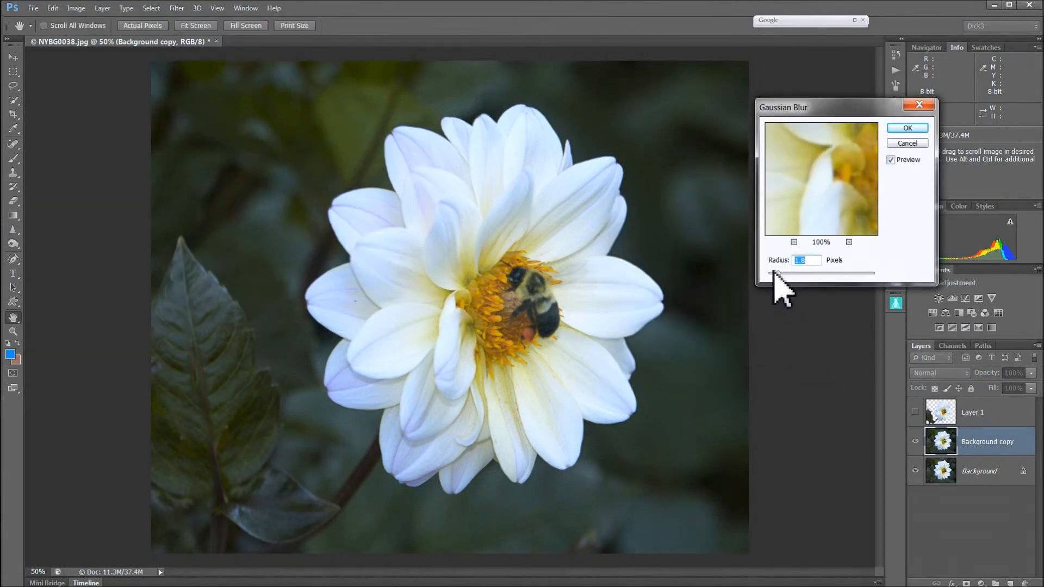
drag(777, 274, 797, 275)
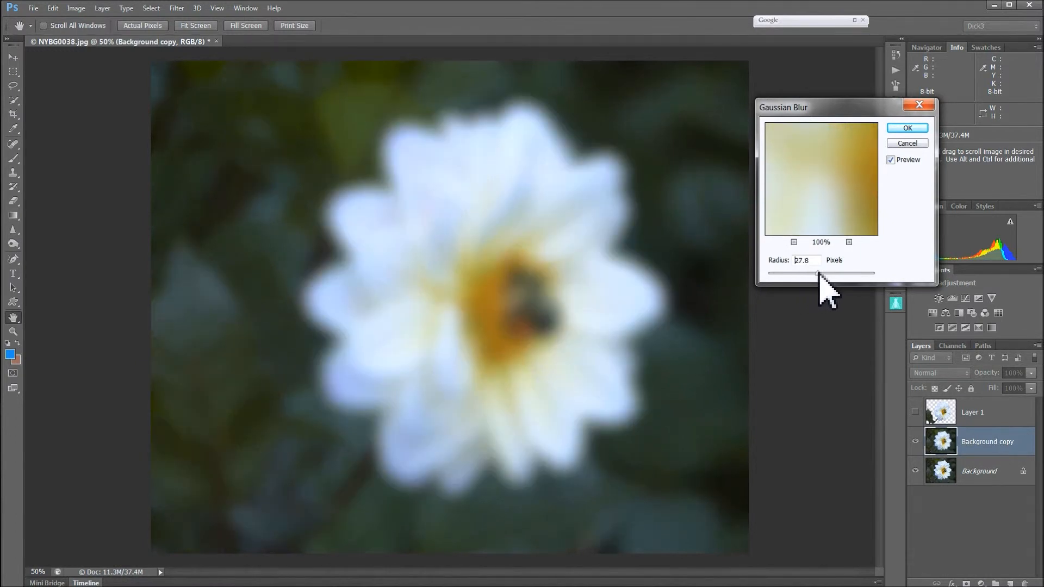
drag(825, 273, 822, 272)
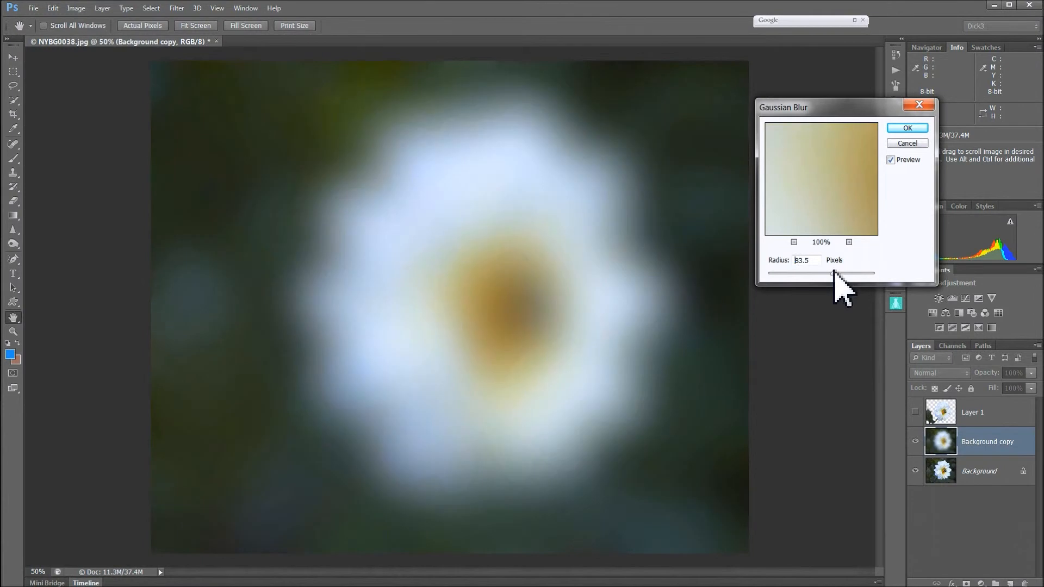
drag(827, 274, 825, 273)
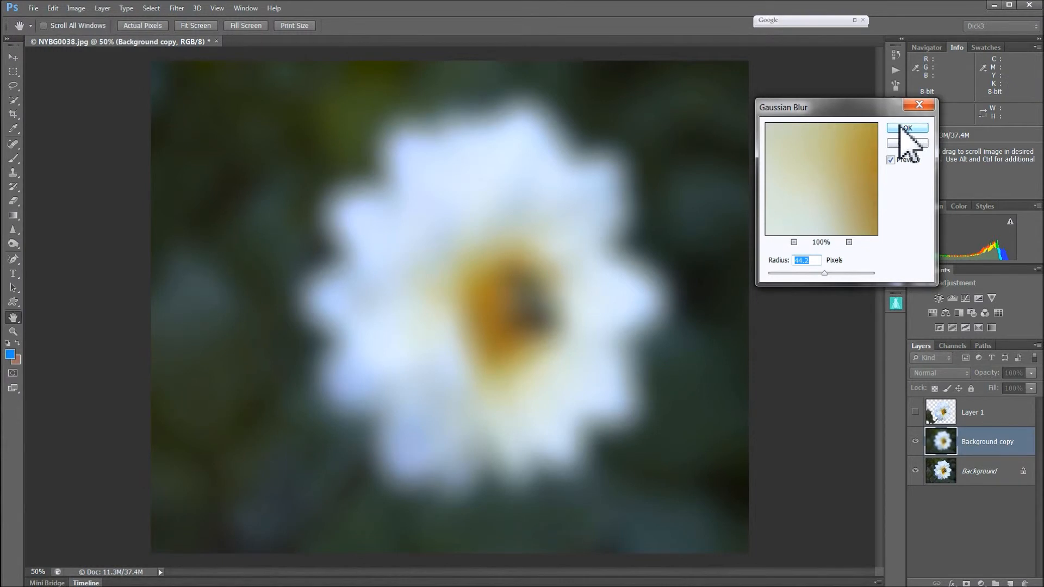
click(902, 129)
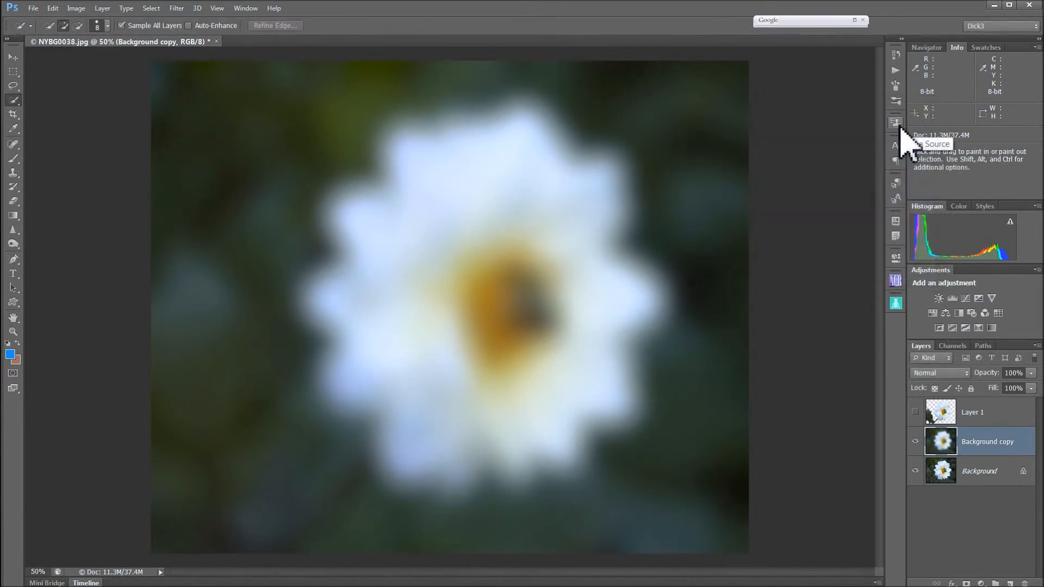
Check how the cutout looks over the blurred layer by temporarily showing Layer 1.
click(917, 413)
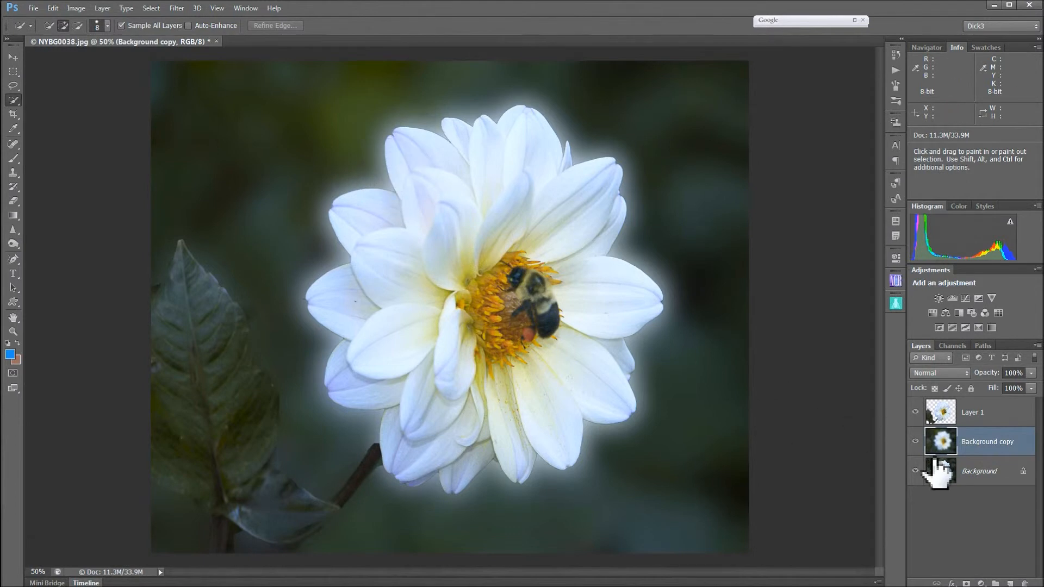
click(916, 413)
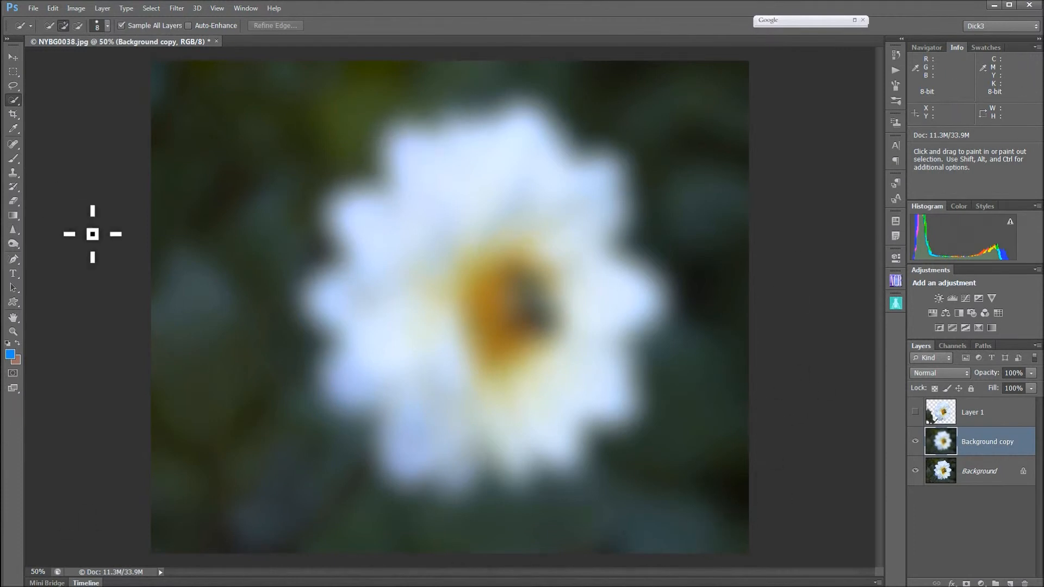
Clone dark background over the left edge of the blurred flower on the Background copy layer, using a 200-pixel Clone Stamp brush.
drag(12, 172, 45, 172)
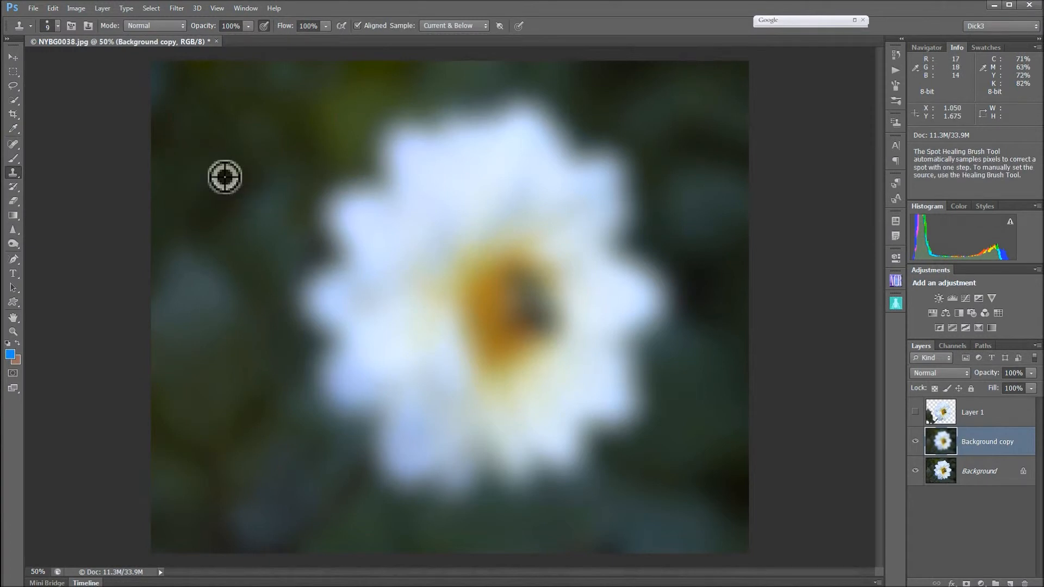
alt+right_click(242, 233)
drag(242, 234, 270, 229)
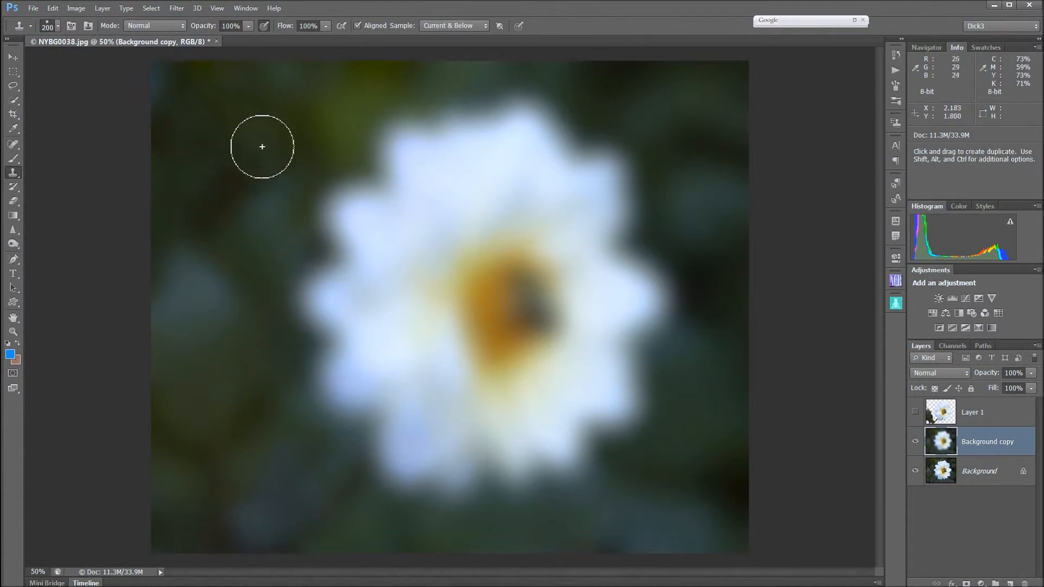
alt+click(288, 177)
mouse_move(325, 198)
mouse_down()
mouse_move(296, 171)
mouse_move(317, 154)
mouse_move(259, 249)
mouse_move(269, 303)
mouse_move(251, 294)
mouse_move(275, 375)
mouse_move(309, 395)
mouse_move(282, 389)
mouse_up()
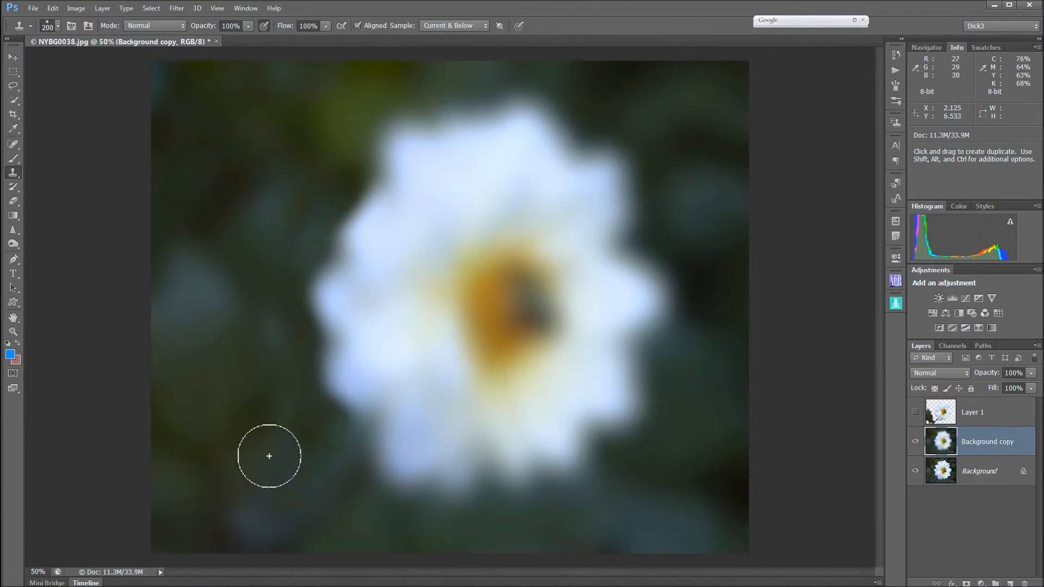
mouse_move(295, 370)
mouse_down()
mouse_move(342, 419)
mouse_move(347, 449)
mouse_move(410, 467)
mouse_move(380, 443)
mouse_up()
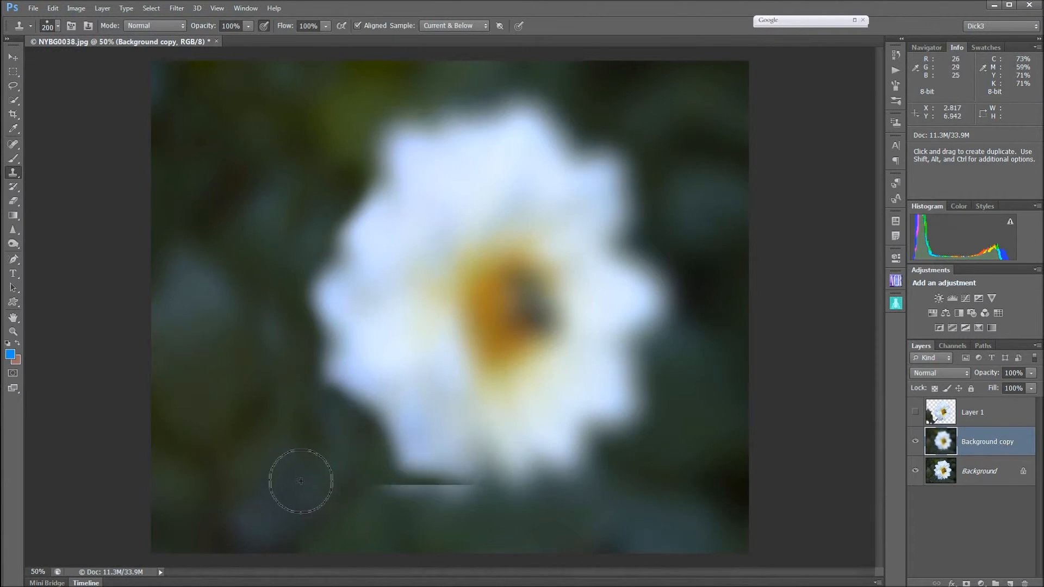
Clone dark background over the blurred flower's bottom edge from the area just below it.
alt+click(337, 513)
mouse_move(347, 458)
mouse_down()
mouse_move(426, 445)
mouse_move(464, 452)
mouse_up()
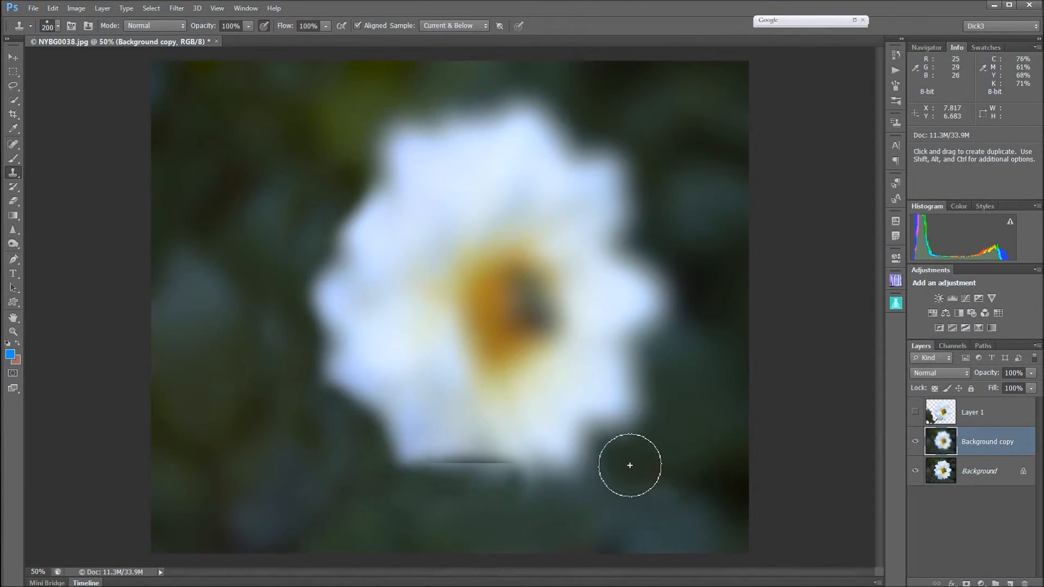
mouse_move(629, 465)
mouse_down()
mouse_move(557, 439)
mouse_move(378, 444)
mouse_up()
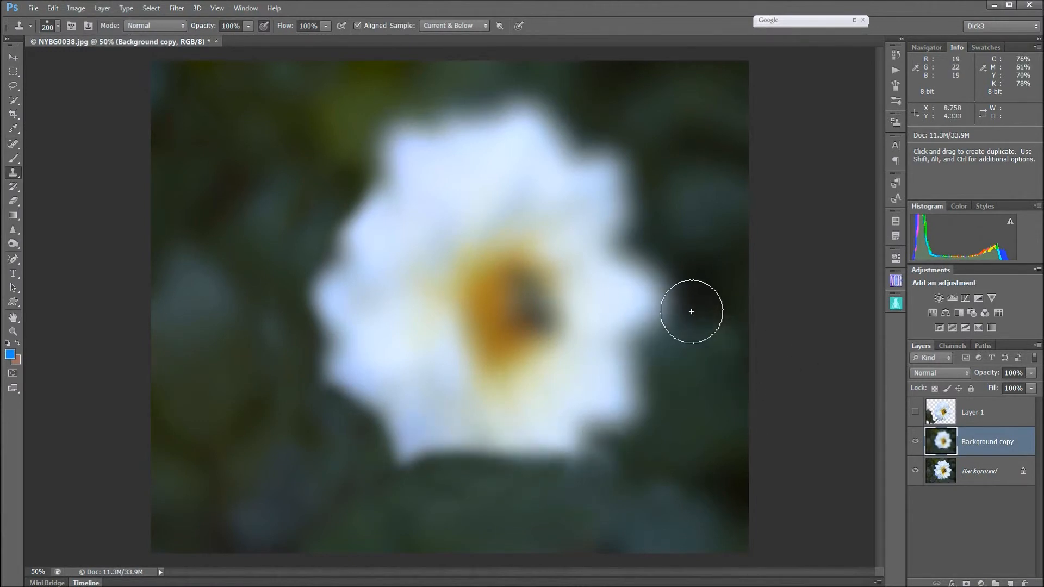
Undo the misplaced clone stroke beside the blurred flower and cover its right and lower-right edge with newly sampled dark background.
mouse_move(691, 311)
mouse_down()
mouse_move(638, 261)
mouse_move(629, 303)
mouse_move(602, 320)
mouse_move(688, 276)
mouse_up()
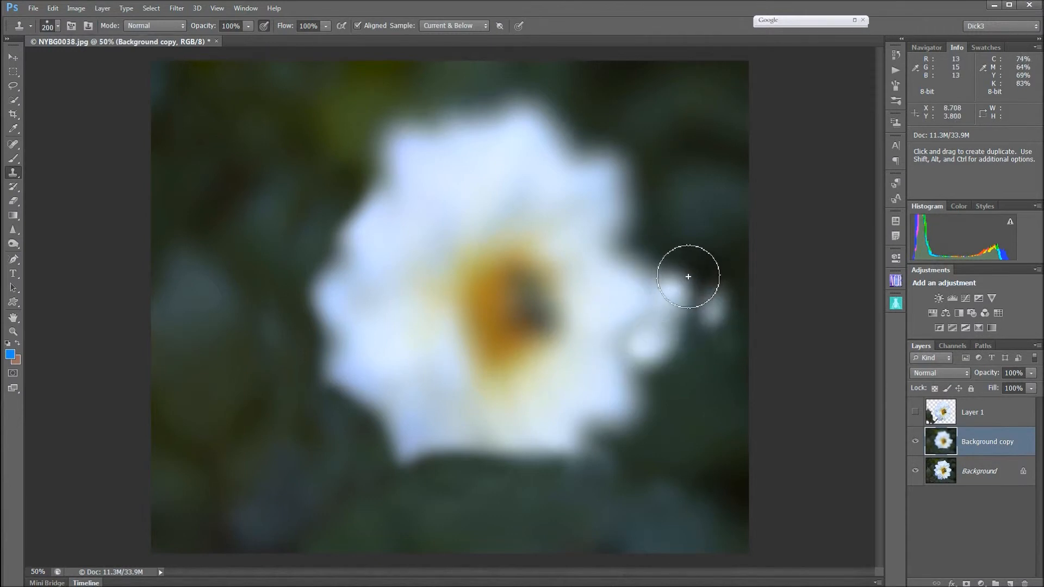
key(ctrl+z)
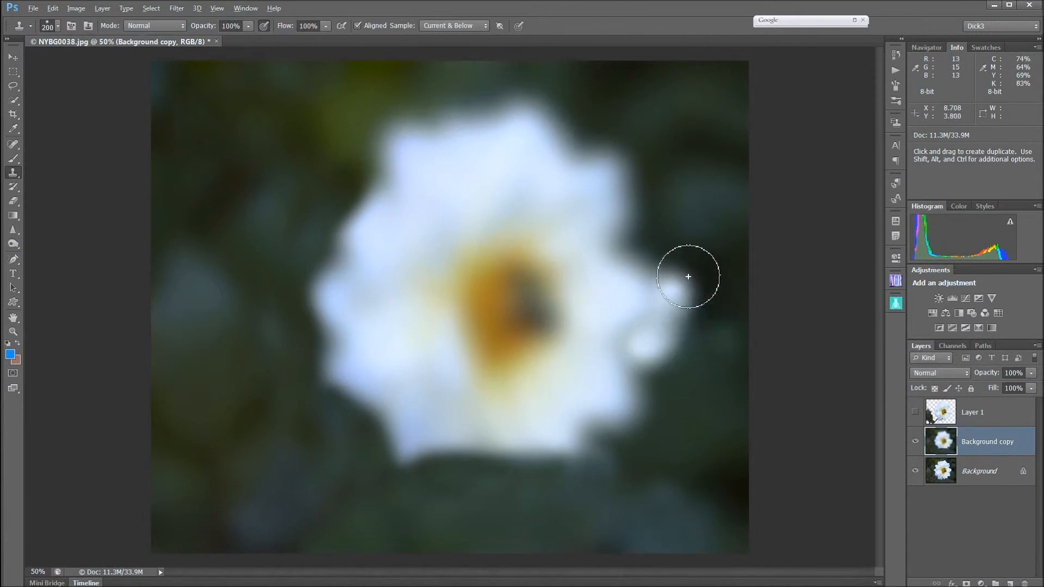
alt+click(726, 314)
mouse_move(653, 285)
mouse_down()
mouse_move(644, 335)
mouse_move(639, 245)
mouse_move(636, 236)
mouse_move(629, 290)
mouse_move(642, 289)
mouse_move(639, 261)
mouse_move(618, 241)
mouse_move(614, 328)
mouse_move(598, 376)
mouse_move(541, 416)
mouse_up()
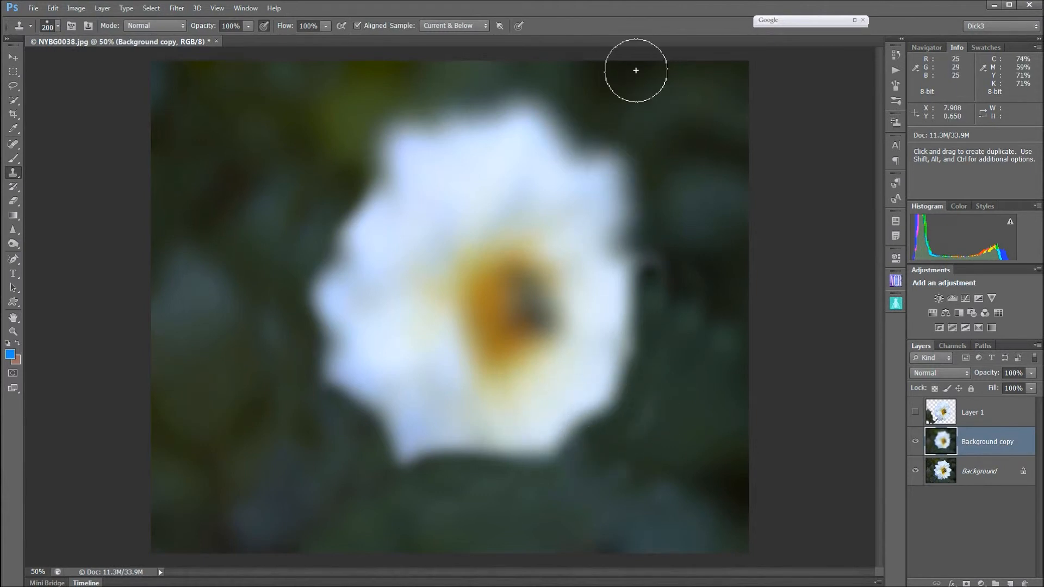
Clone dark background over the blurred flower's upper-right petals and top edge.
mouse_move(589, 132)
mouse_down()
mouse_move(611, 215)
mouse_move(596, 167)
mouse_move(553, 105)
mouse_move(594, 140)
mouse_up()
alt+click(657, 112)
mouse_move(546, 109)
mouse_down()
mouse_move(488, 67)
mouse_move(457, 70)
mouse_move(503, 74)
mouse_move(441, 76)
mouse_up()
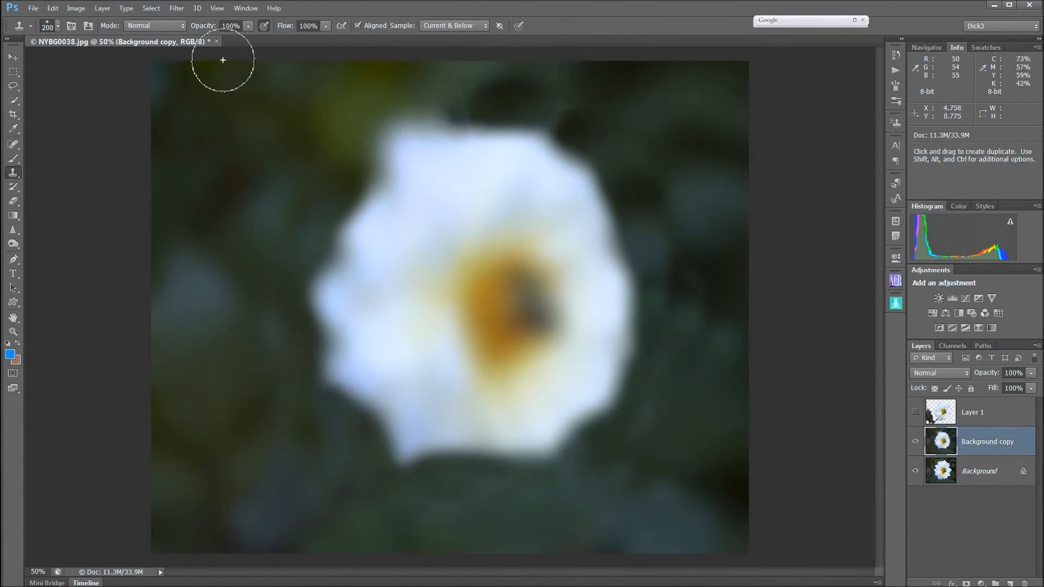
alt+click(298, 107)
mouse_move(306, 79)
mouse_down()
mouse_move(358, 99)
mouse_move(378, 86)
mouse_move(464, 77)
mouse_up()
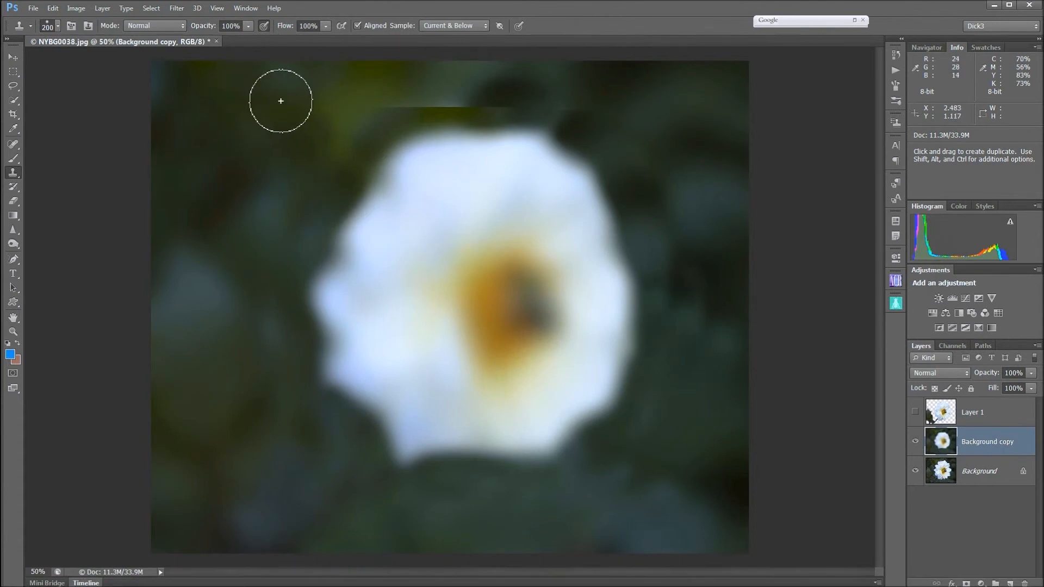
Clean up the light patches and hard lines above the blurred flower by cloning from the green and dark areas on either side.
alt+click(318, 138)
drag(320, 78, 423, 65)
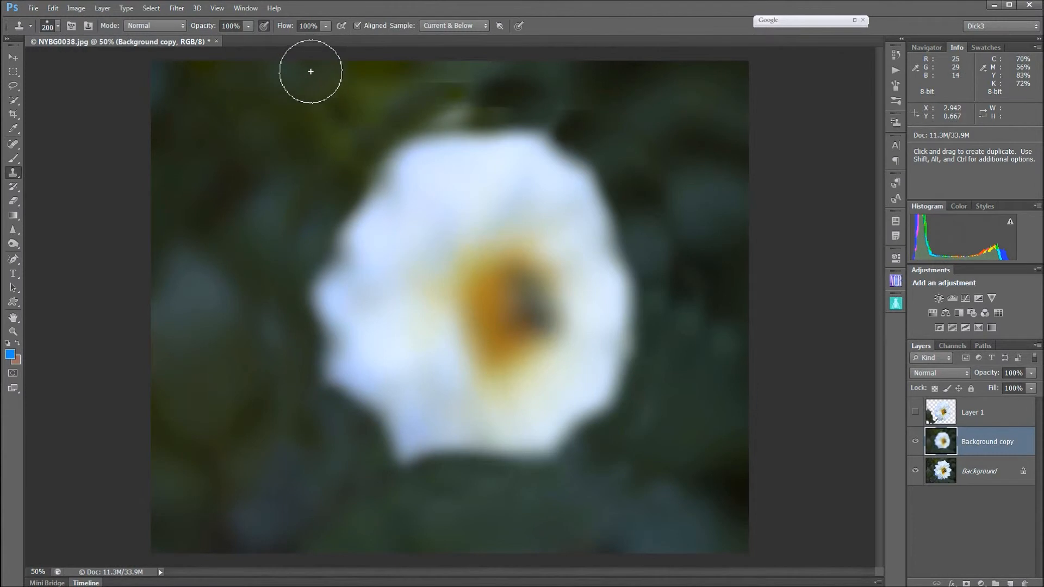
alt+click(348, 107)
drag(339, 56, 458, 52)
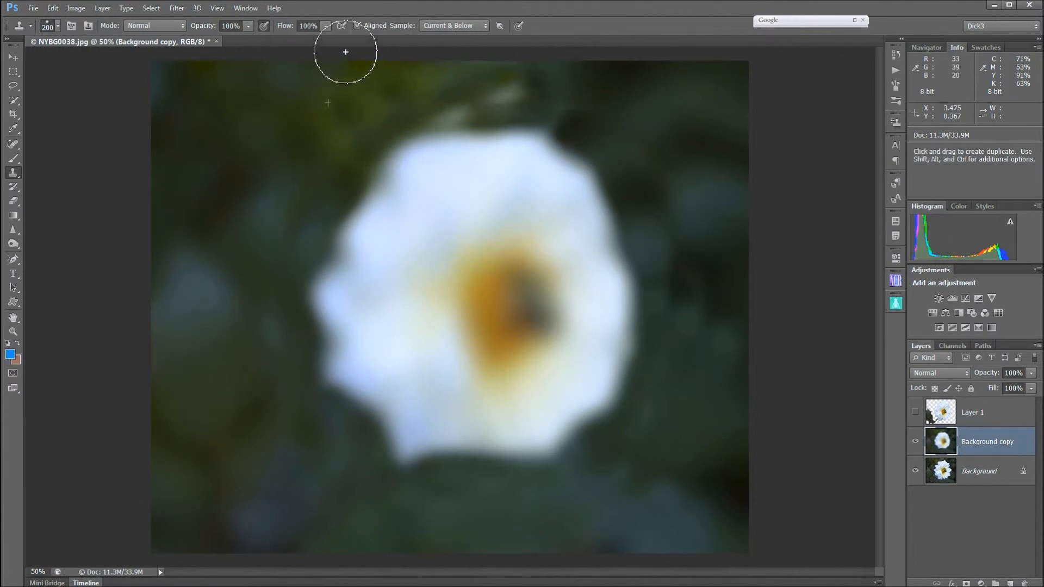
alt+click(425, 102)
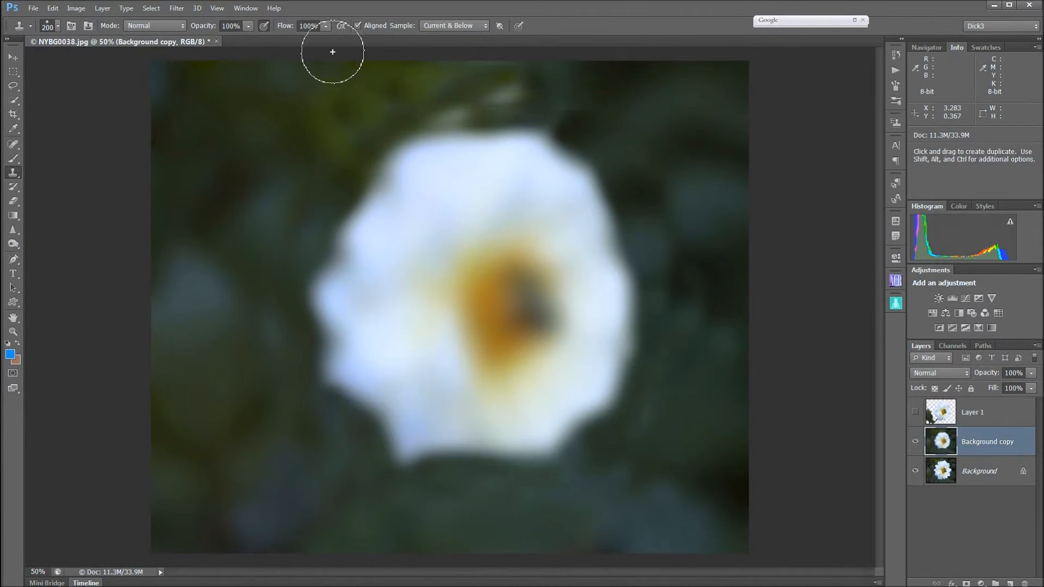
drag(398, 72, 441, 68)
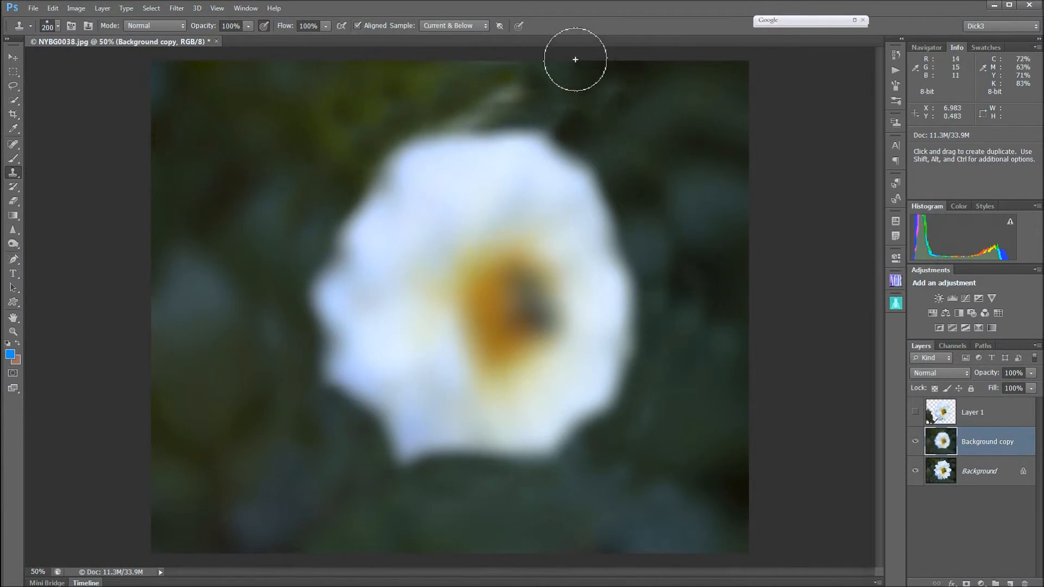
alt+click(612, 97)
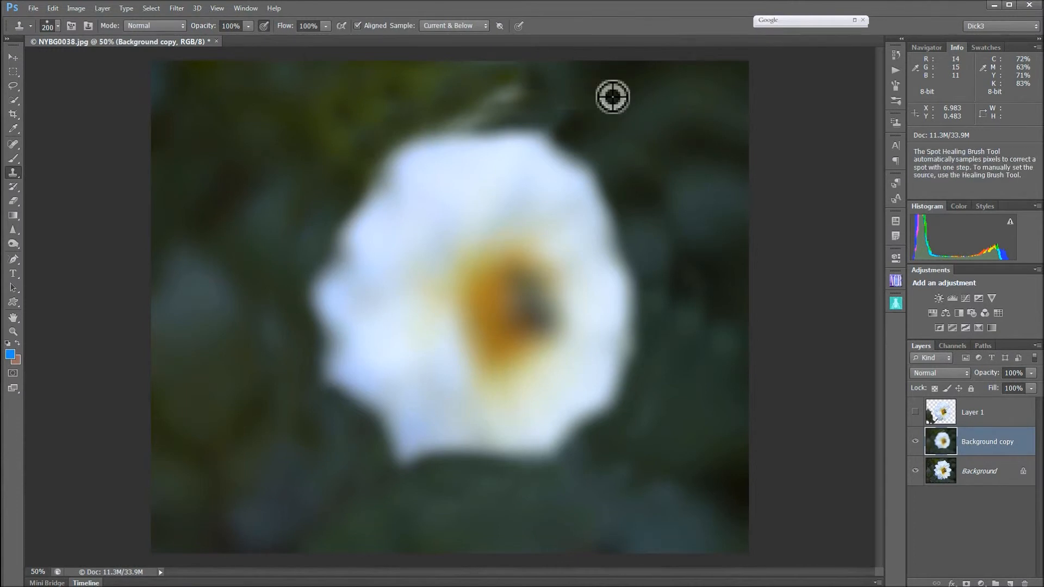
mouse_move(468, 56)
mouse_down()
mouse_move(403, 83)
mouse_move(468, 98)
mouse_up()
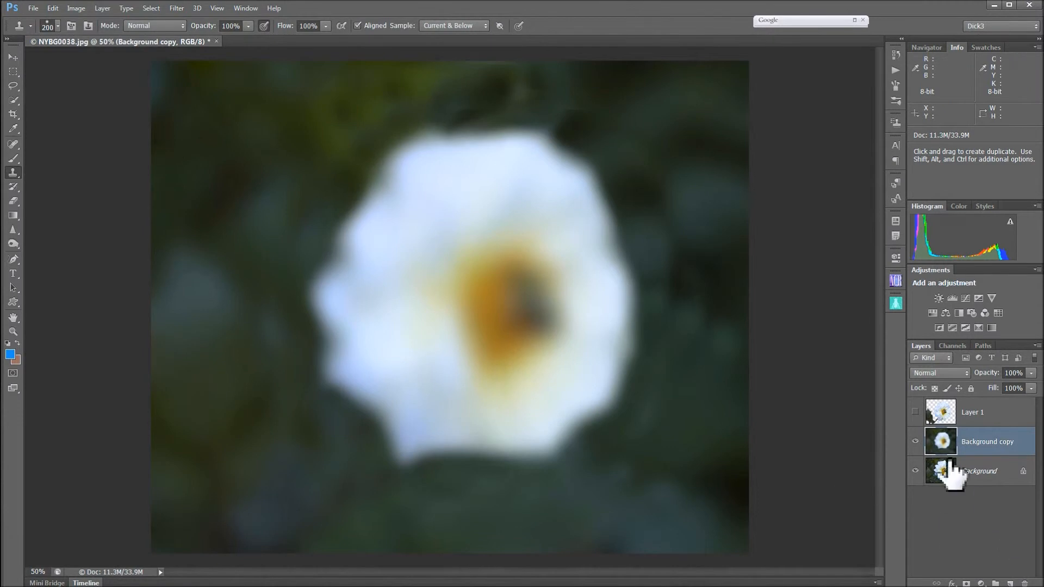
Check the halo with Layer 1 briefly shown and clone dark background over the blurred flower's upper-left edge.
click(916, 412)
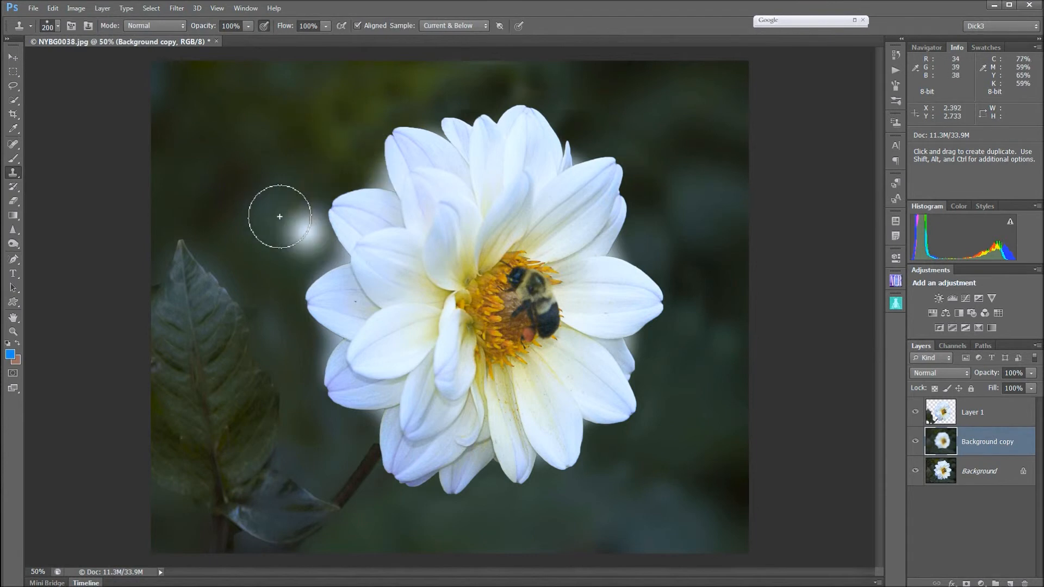
click(915, 412)
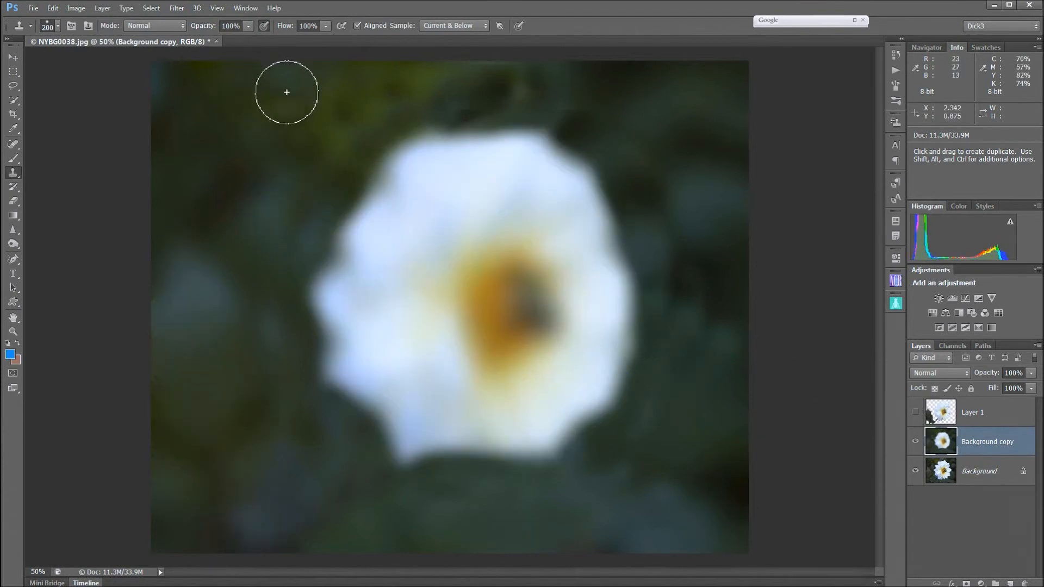
key(ctrl+z)
alt+click(340, 135)
mouse_move(349, 128)
mouse_down()
mouse_move(363, 114)
mouse_move(351, 147)
mouse_move(326, 172)
mouse_move(308, 172)
mouse_move(310, 212)
mouse_move(278, 256)
mouse_up()
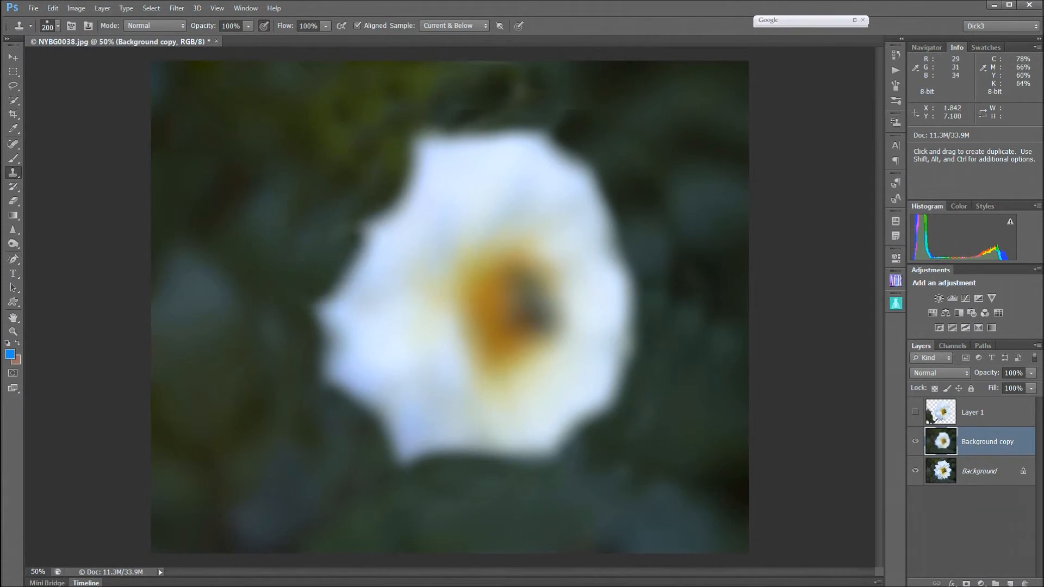
Show Layer 1 and compare the image with the Background copy layer hidden and visible.
click(915, 412)
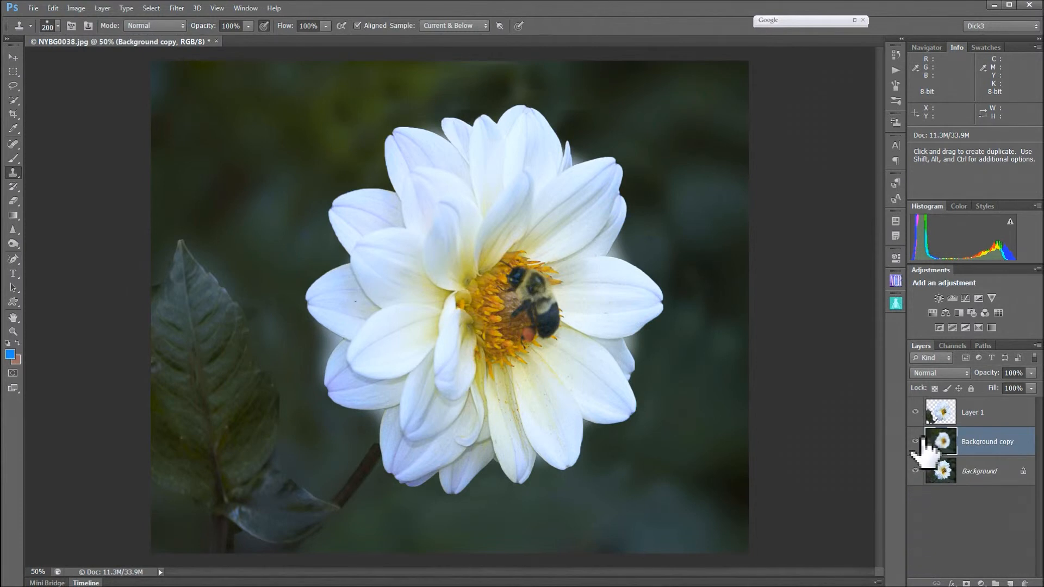
click(919, 442)
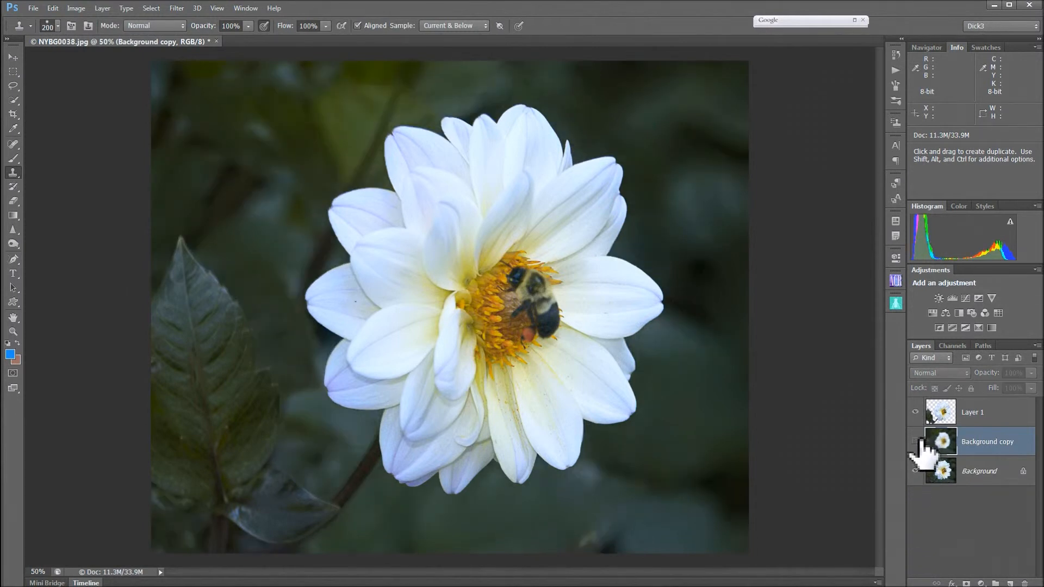
click(918, 441)
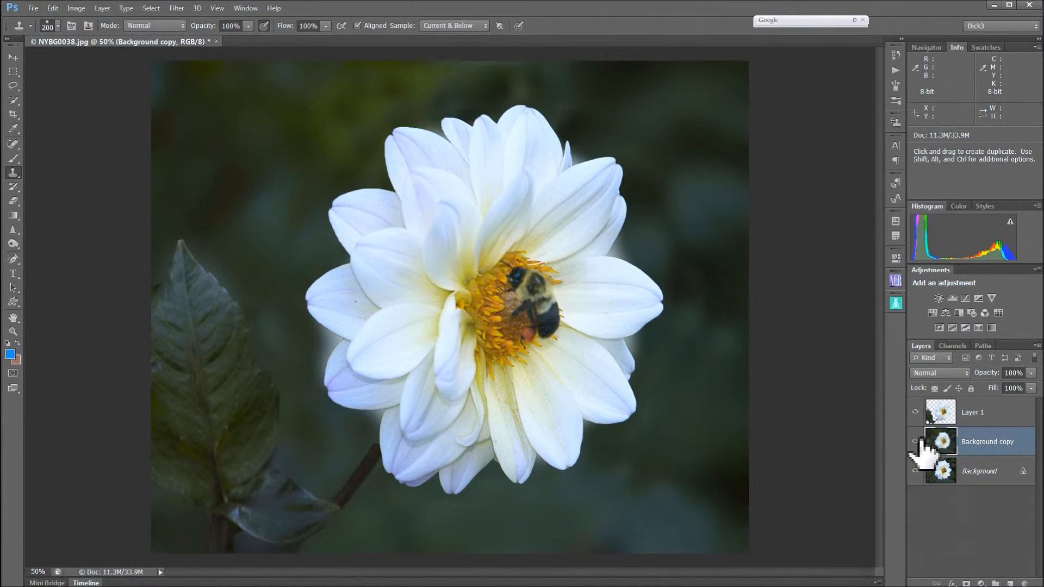
click(916, 441)
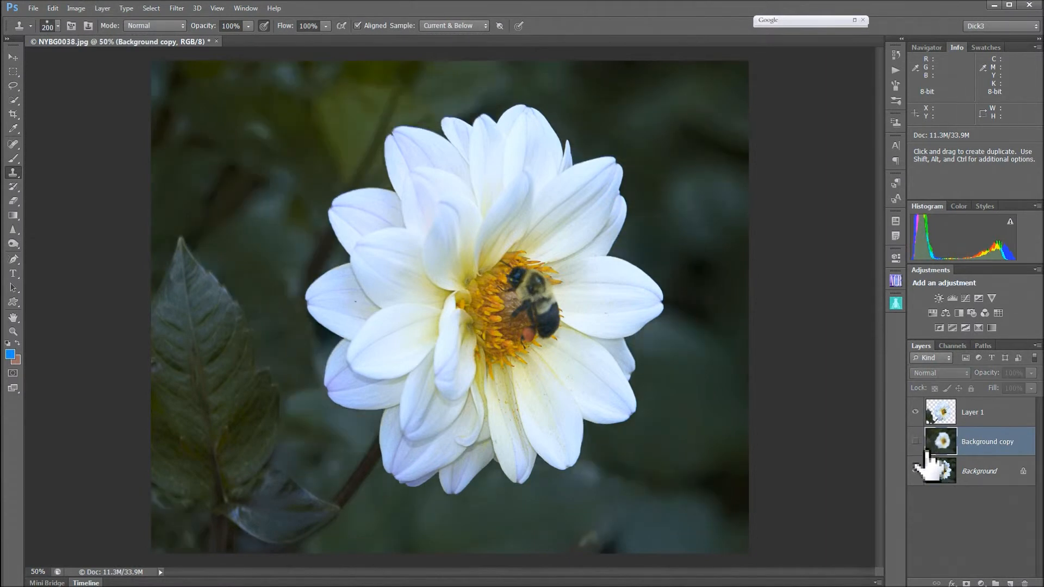
click(915, 442)
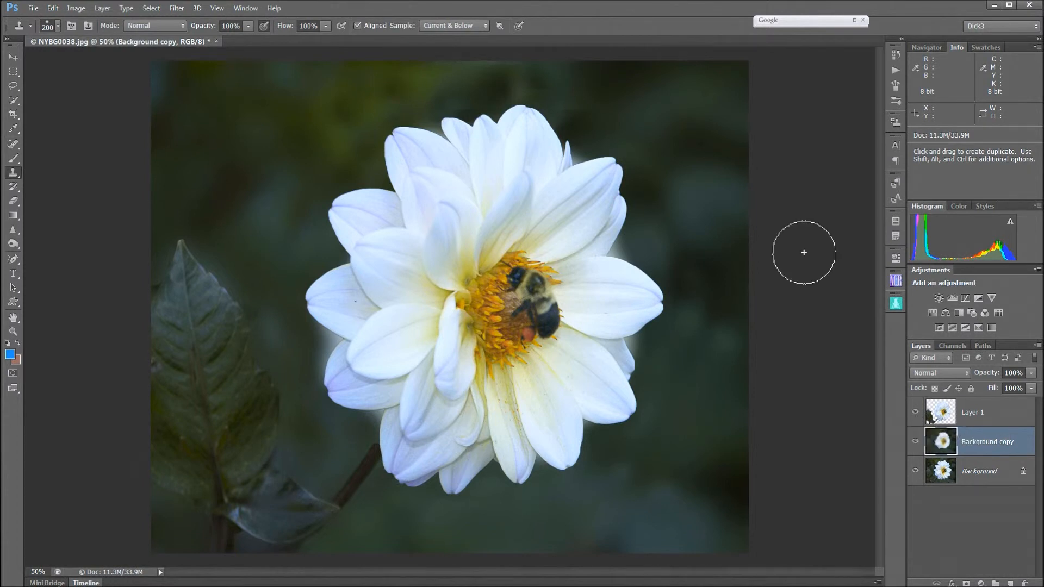
click(350, 234)
key(ctrl+z)
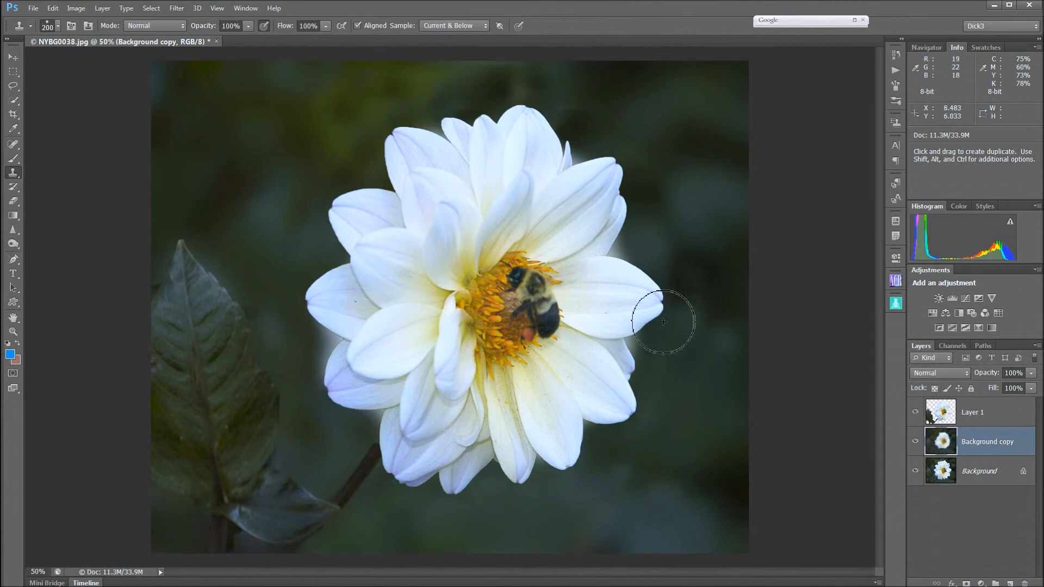
drag(512, 428, 484, 401)
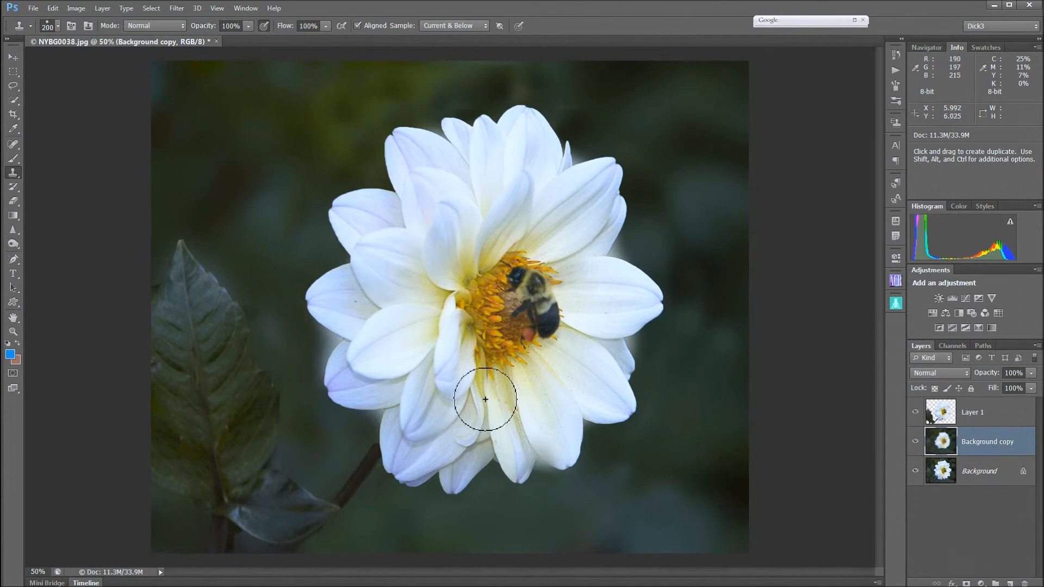
alt+click(272, 129)
click(409, 188)
key(ctrl+z)
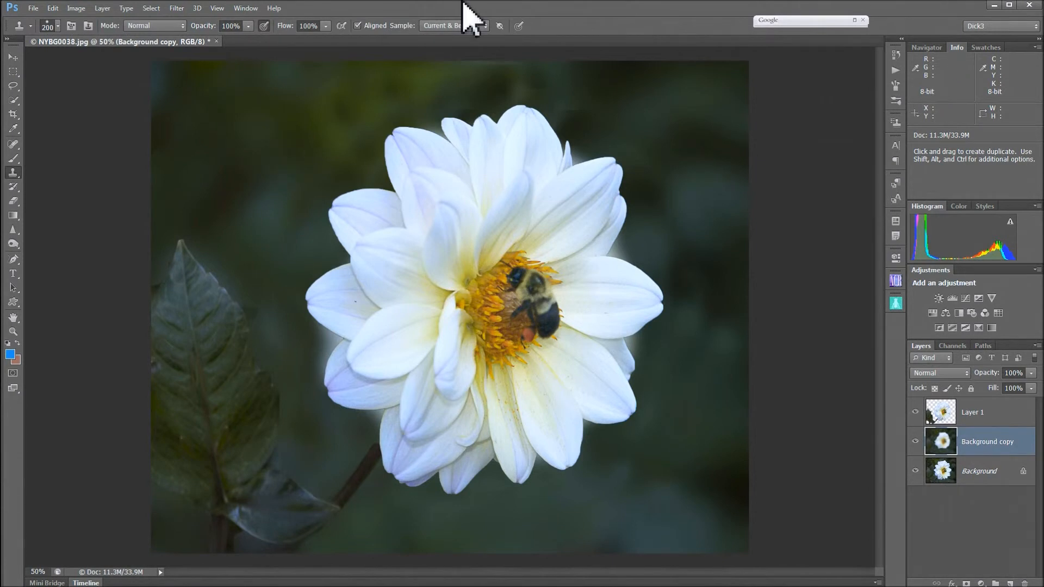
With Layer 1 hidden, replace the blurred Background copy with a fresh duplicate of the Background layer and hide the original.
mouse_move(464, 3)
click(915, 413)
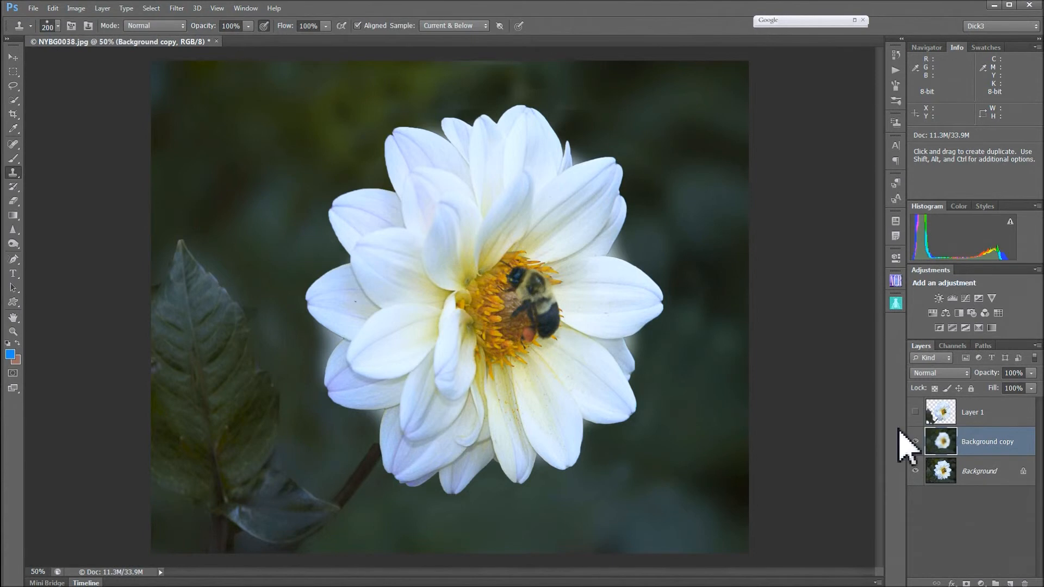
drag(997, 451, 1025, 582)
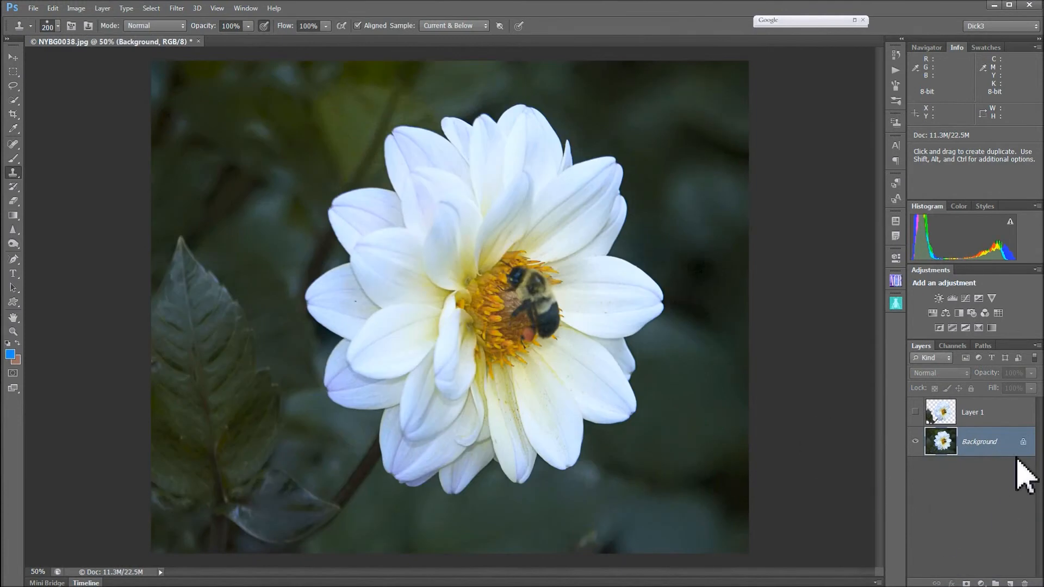
drag(995, 455, 1011, 582)
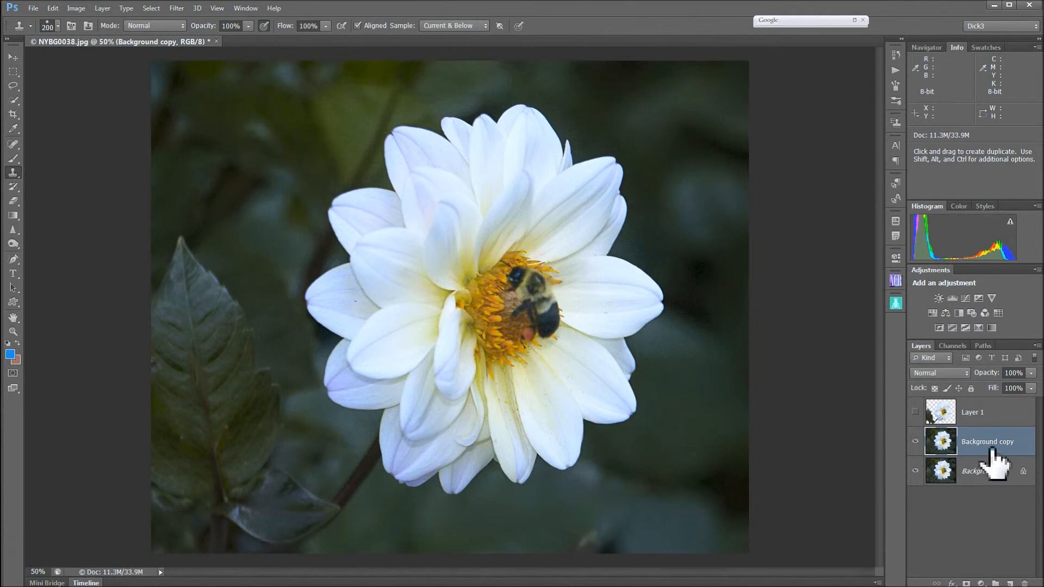
click(915, 471)
Apply a Median filter to the Background copy, testing radii from 1 pixel upward and settling on 82 pixels.
click(178, 11)
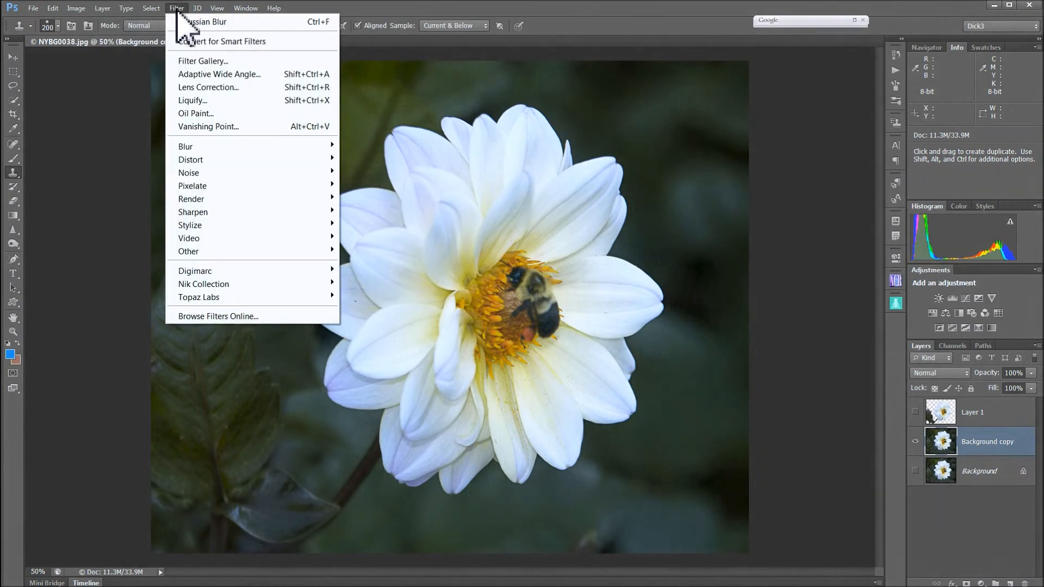
mouse_move(192, 175)
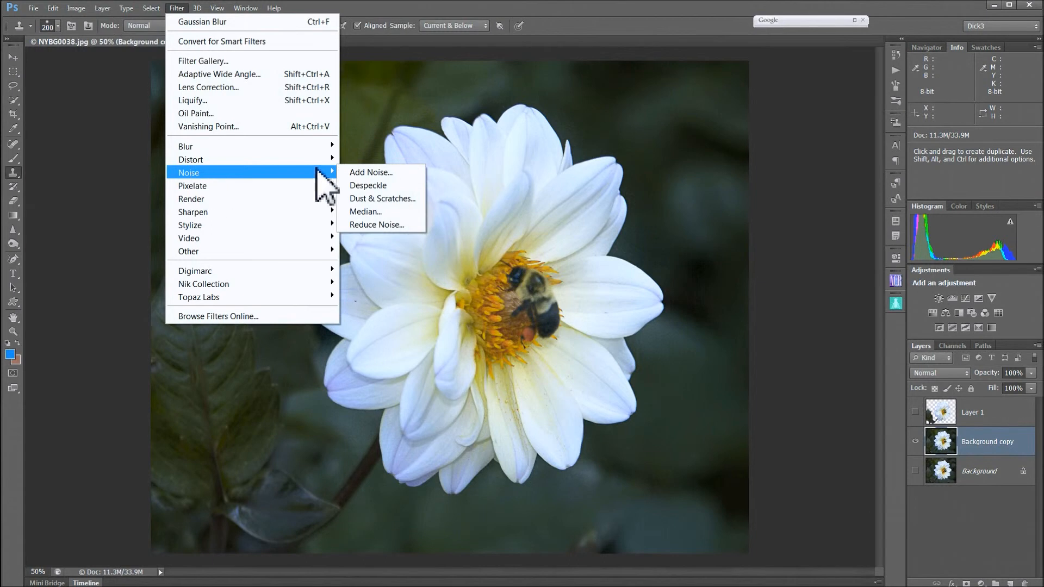
click(363, 212)
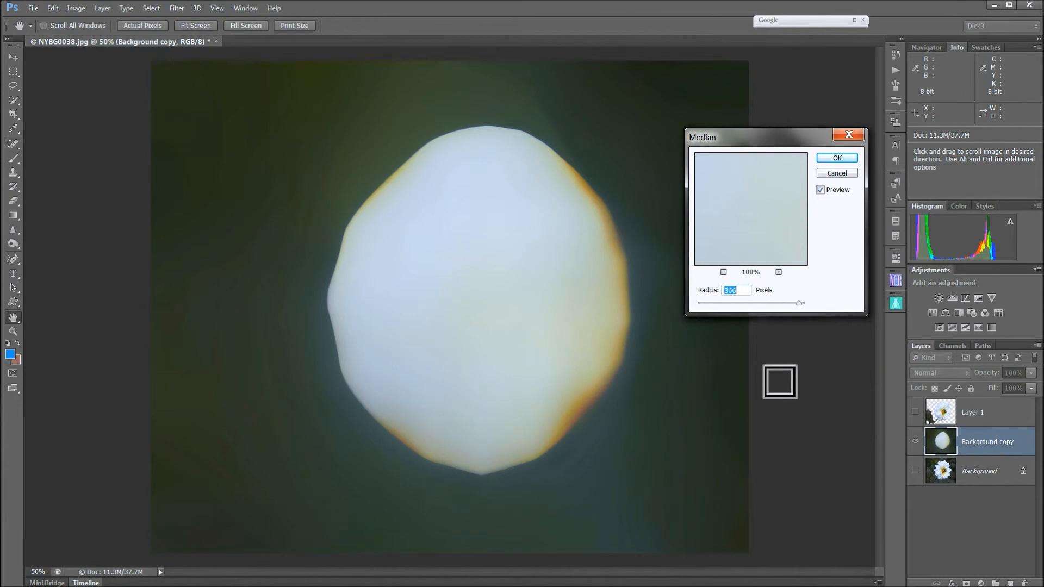
drag(801, 303, 698, 303)
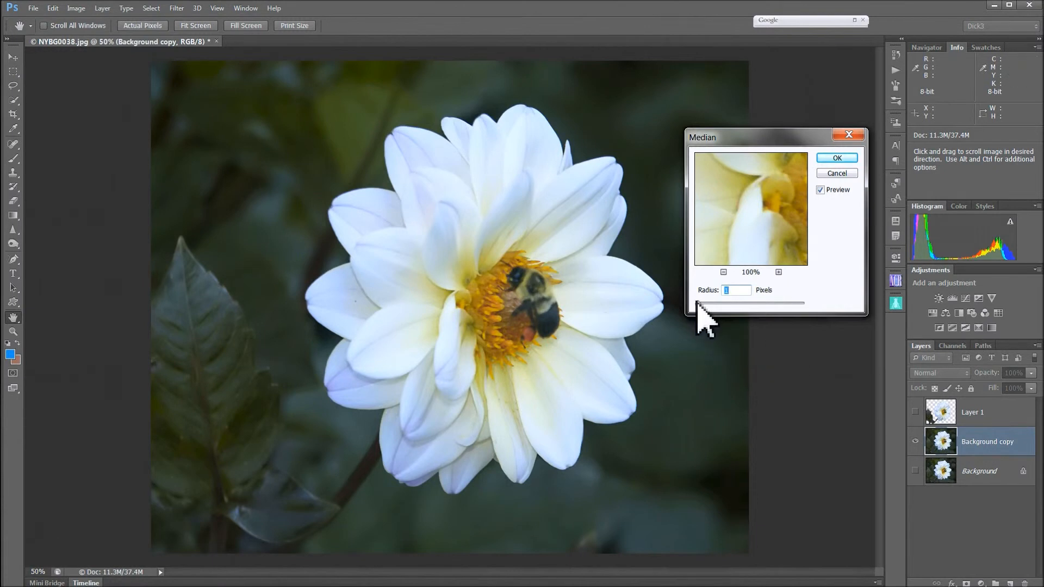
drag(698, 304, 716, 306)
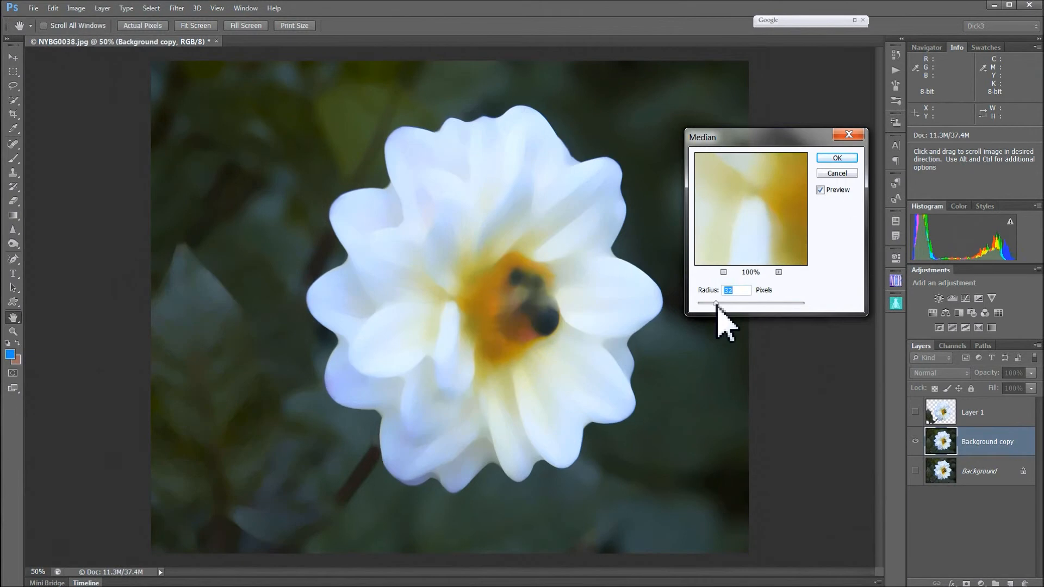
drag(720, 306, 727, 306)
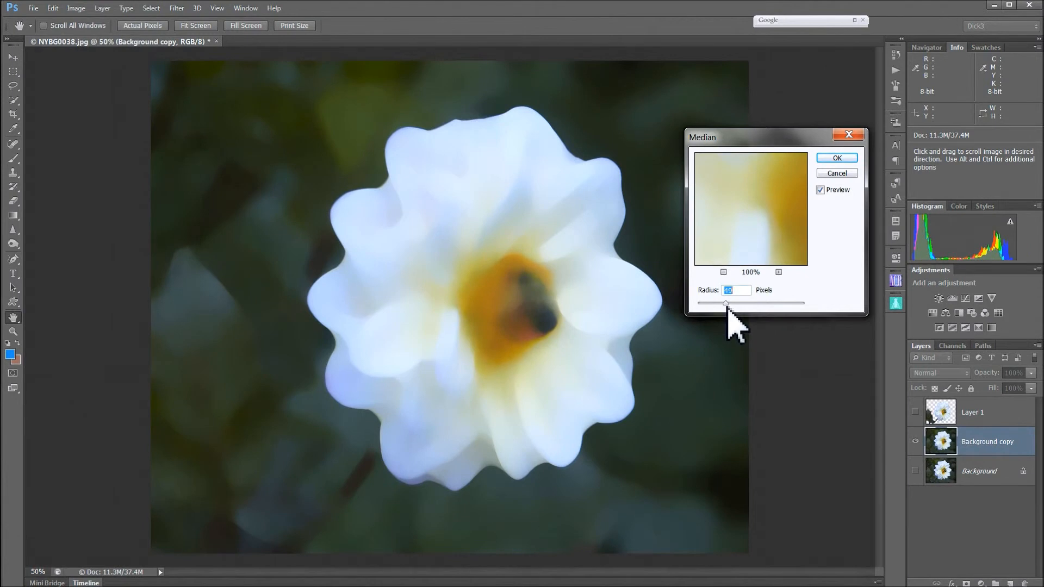
drag(727, 303, 746, 308)
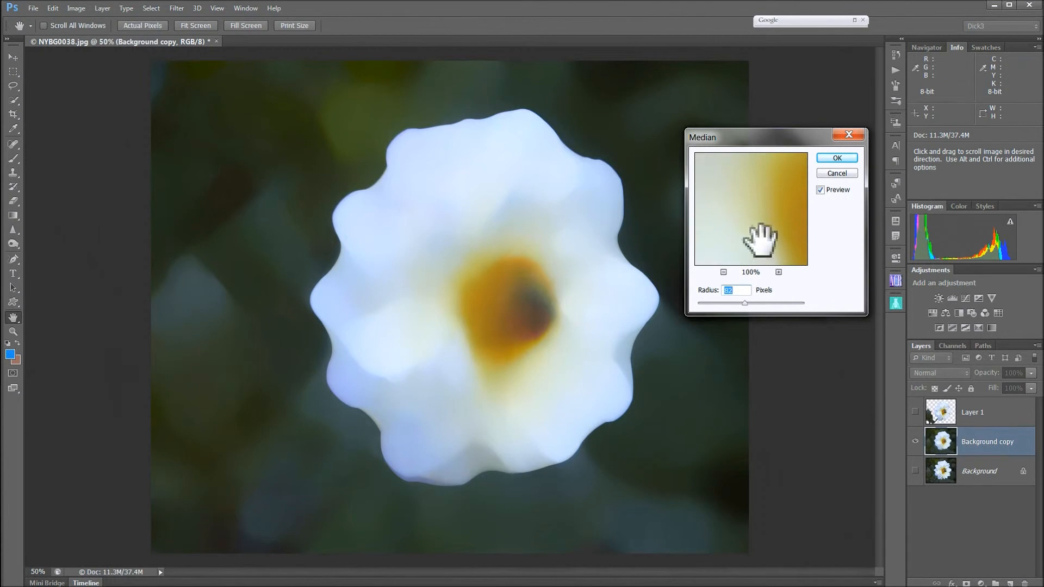
click(836, 160)
key(s)
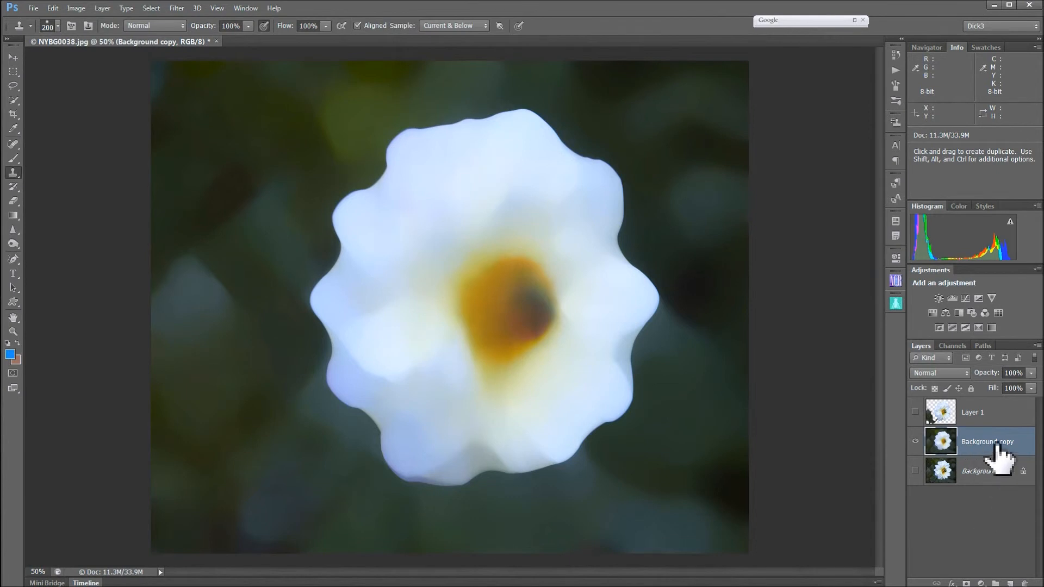
Replace the filtered Background copy with a fresh duplicate of the Background layer and convert the duplicate to a Smart Object.
drag(1006, 454, 1025, 583)
drag(990, 451, 1009, 582)
click(916, 442)
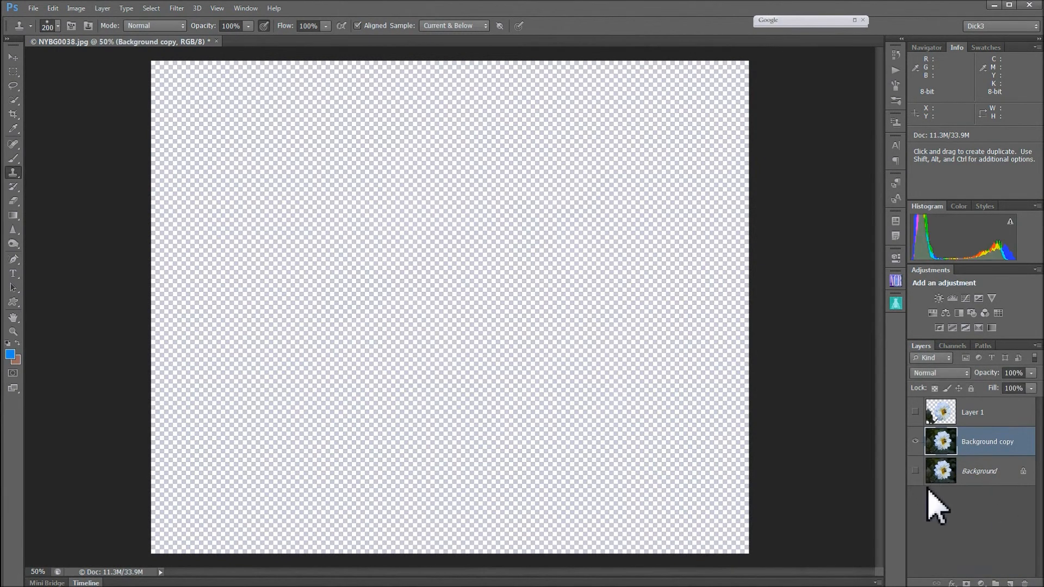
right_click(979, 449)
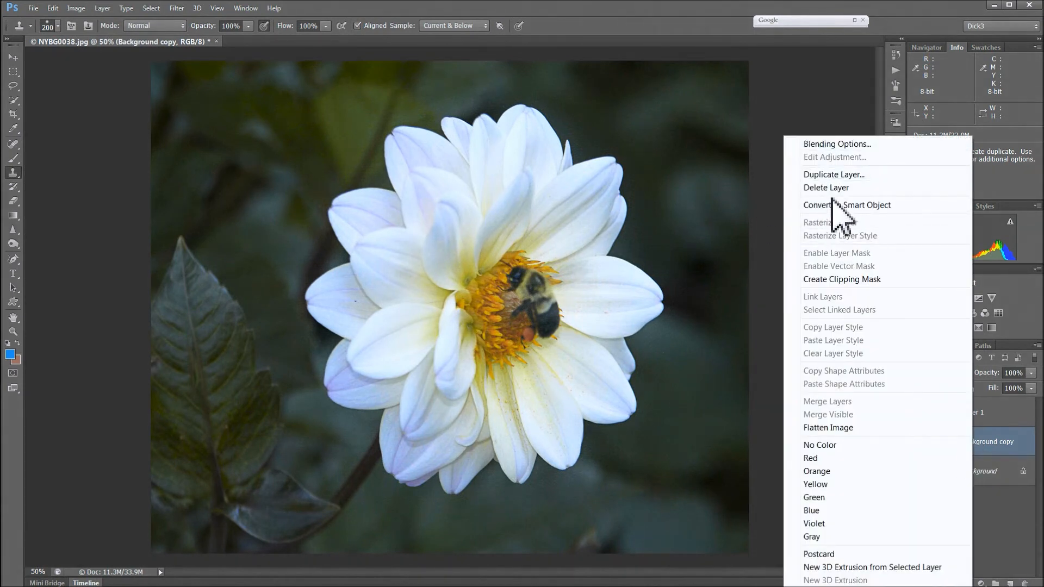
click(831, 206)
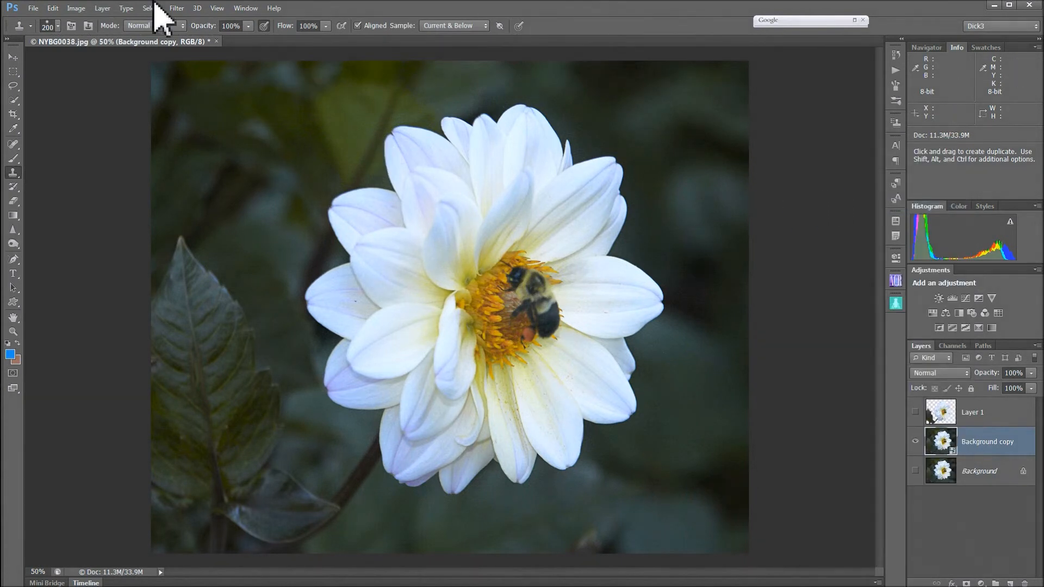
Apply a Median filter with a radius of 82 pixels to the Background copy as a Smart Filter.
click(176, 10)
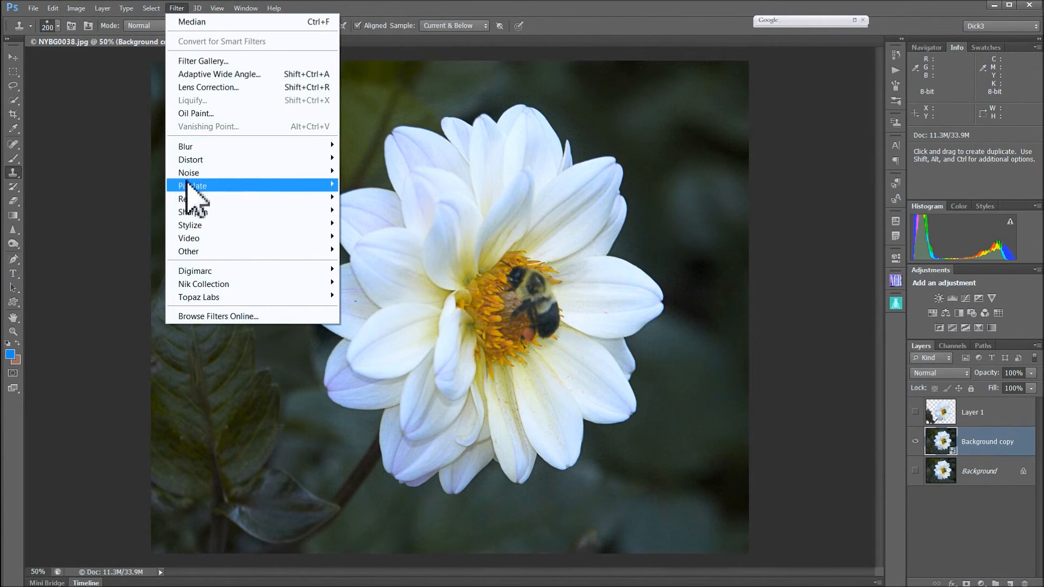
mouse_move(194, 173)
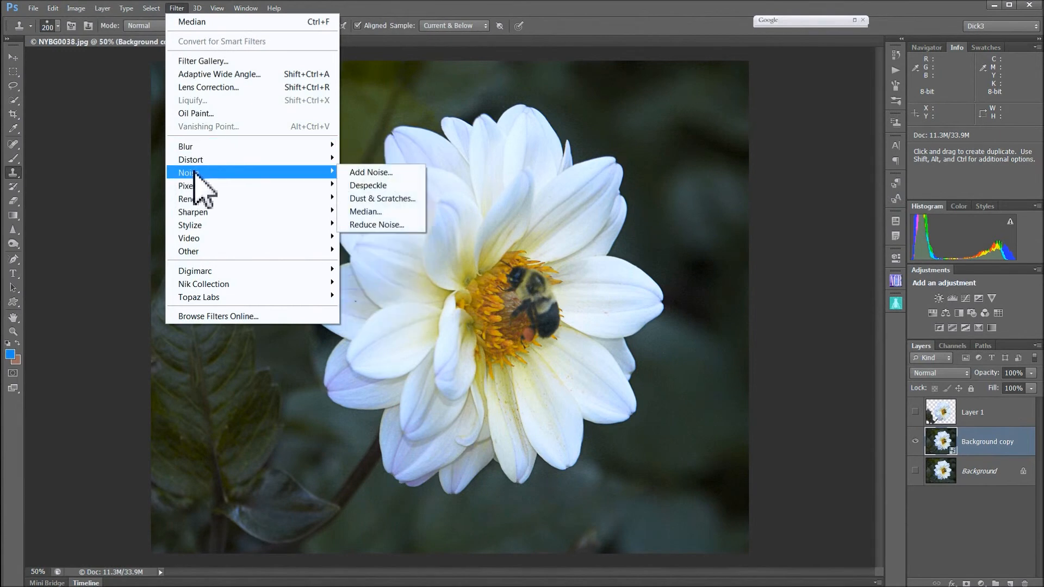
click(365, 212)
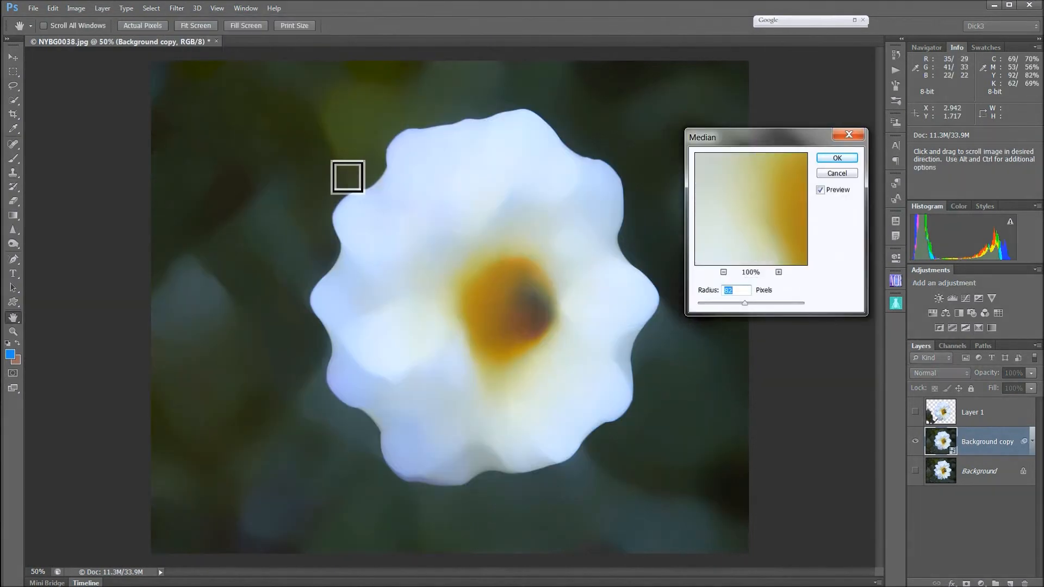
click(848, 162)
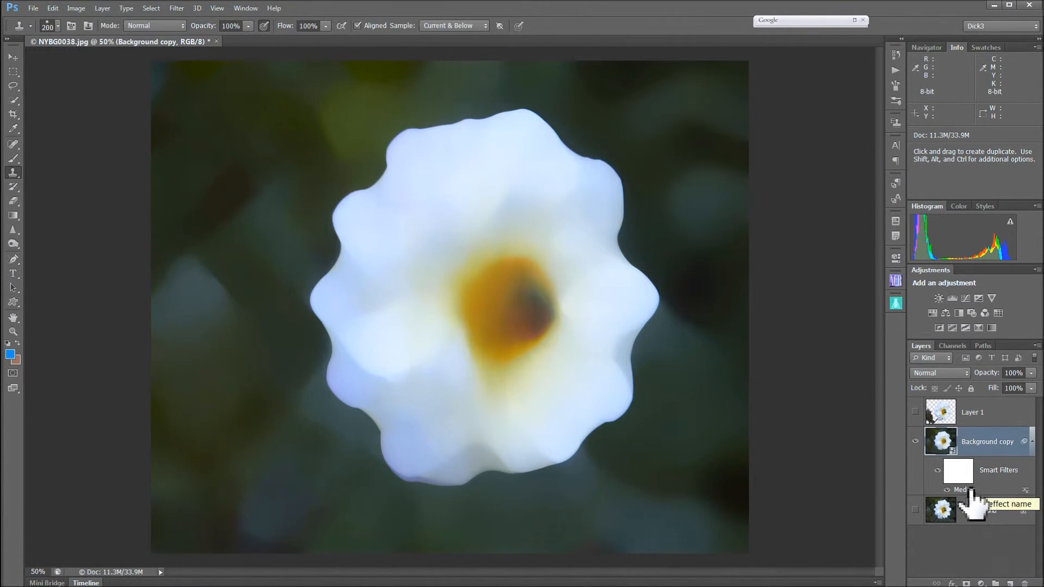
Compare the image with the Median Smart Filter hidden and visible, and briefly view the filter mask's properties.
key(super+plus)
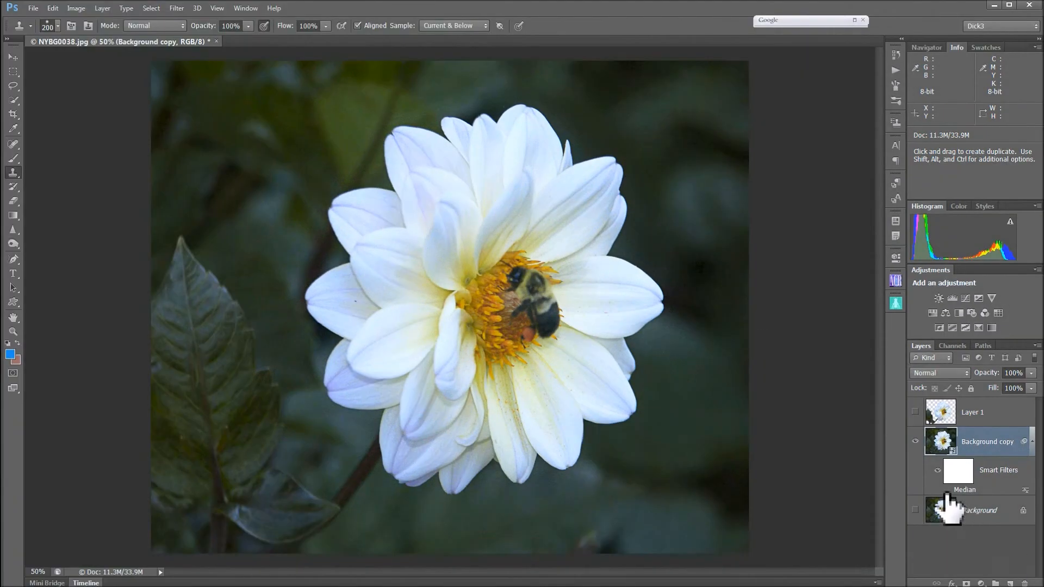
click(946, 490)
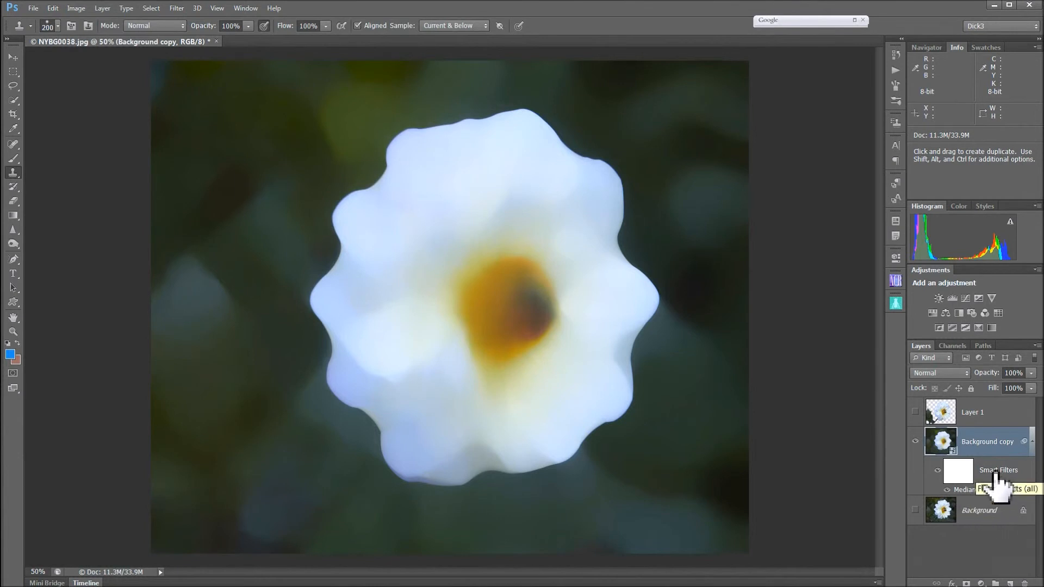
double_click(953, 478)
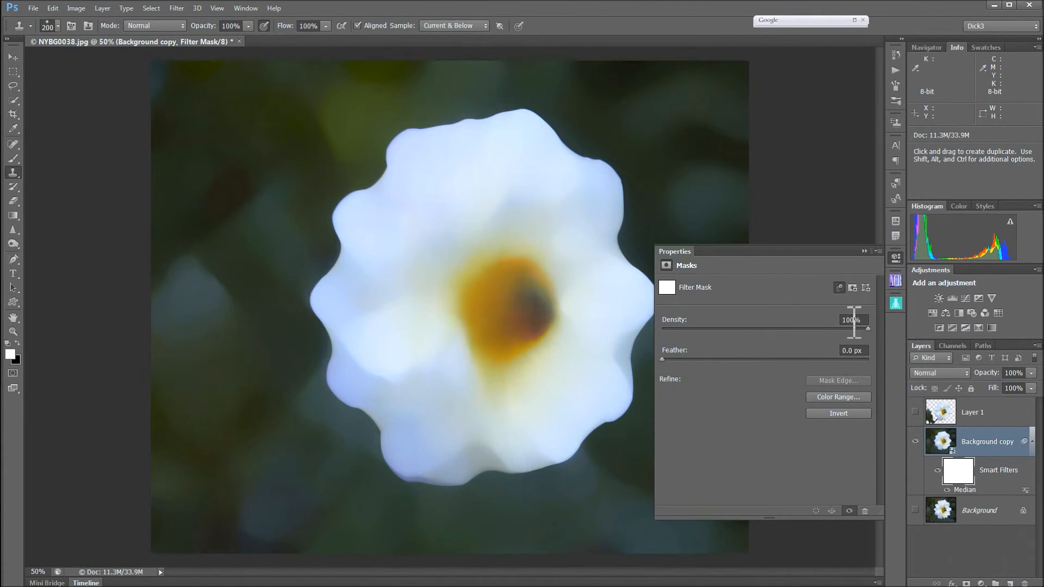
click(878, 252)
click(833, 234)
click(865, 251)
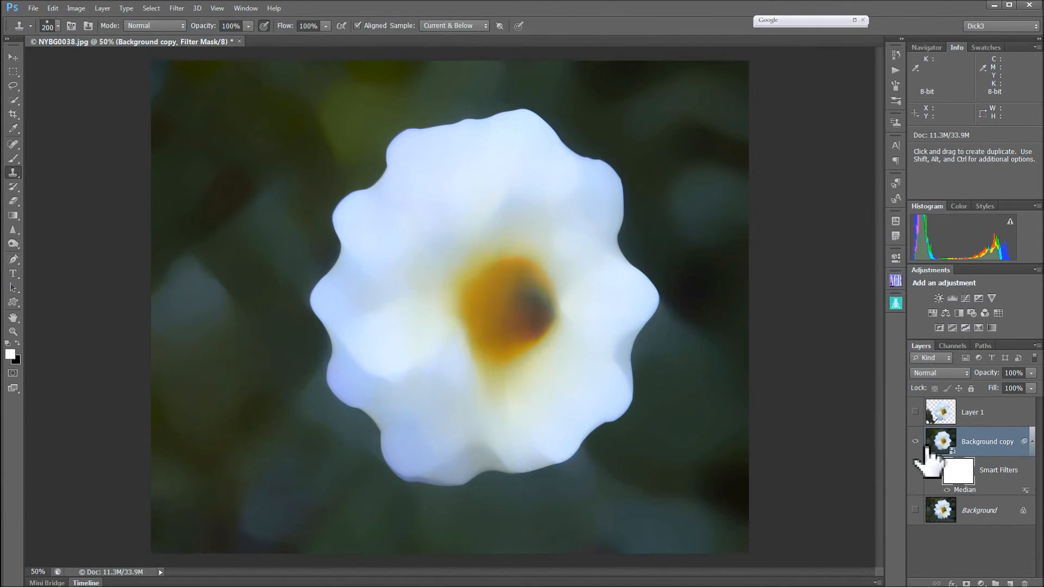
Reopen the Median Smart Filter's settings and set its radius to 66 pixels.
double_click(965, 490)
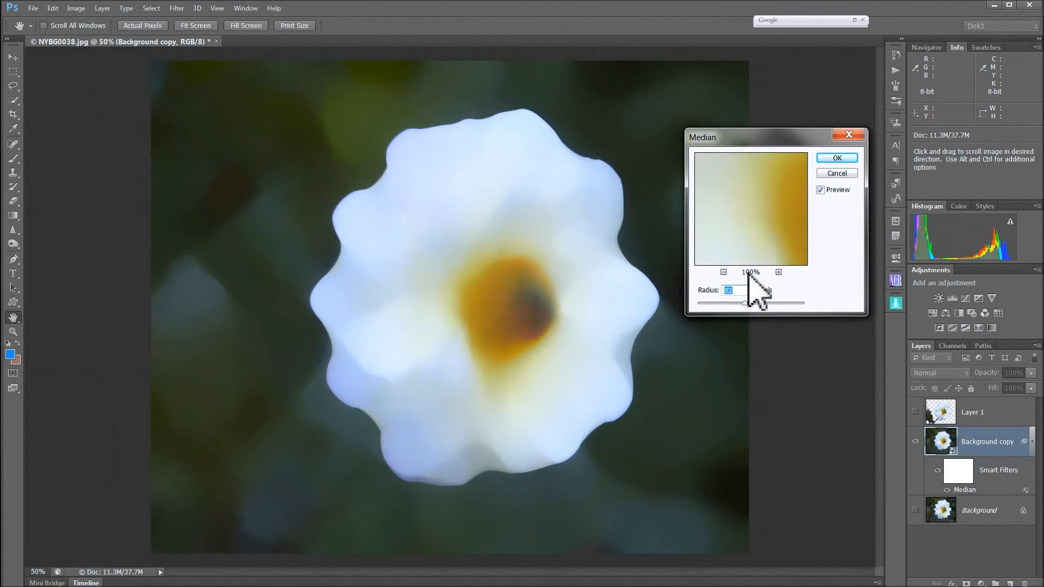
drag(744, 302, 736, 303)
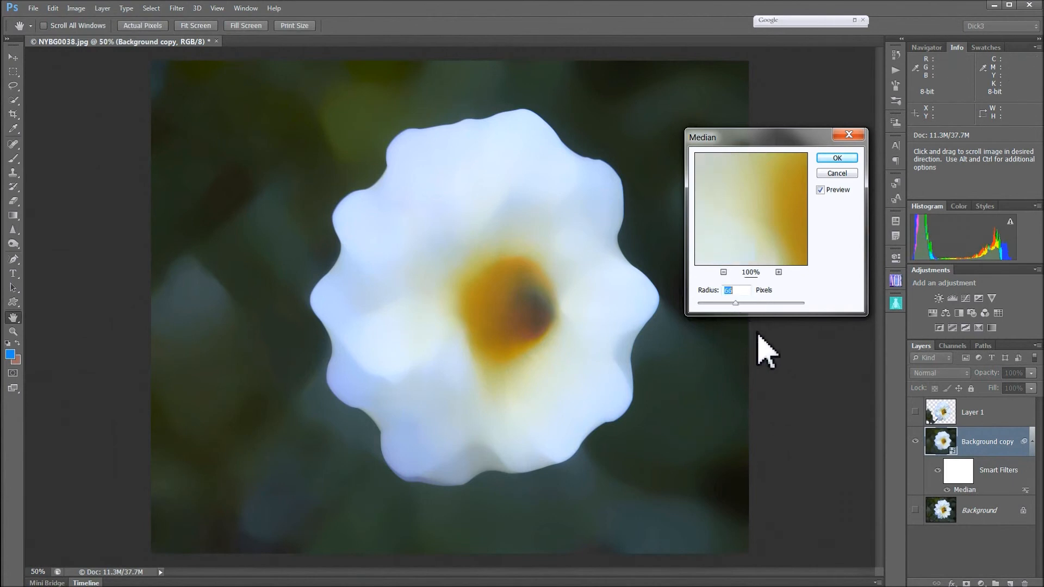
click(838, 157)
key(s)
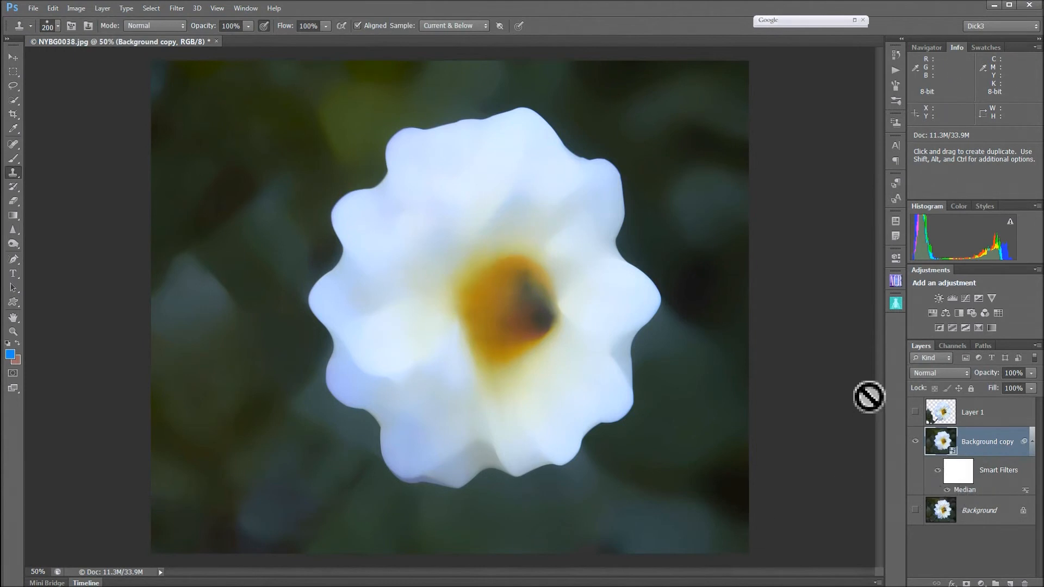
Show Layer 1 briefly to check the blurred petals around the sharp flower, and hide it again.
click(987, 417)
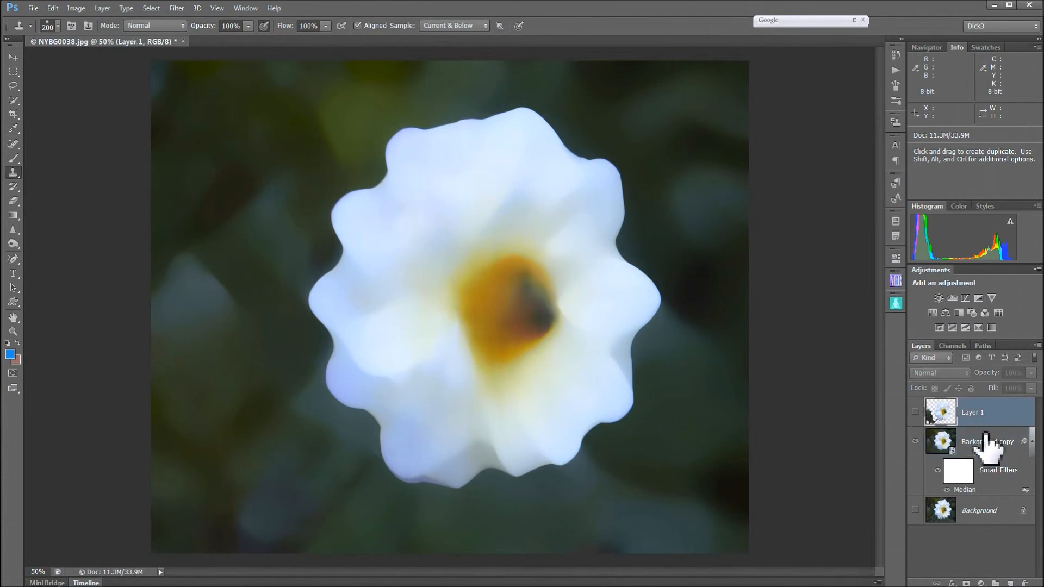
click(917, 418)
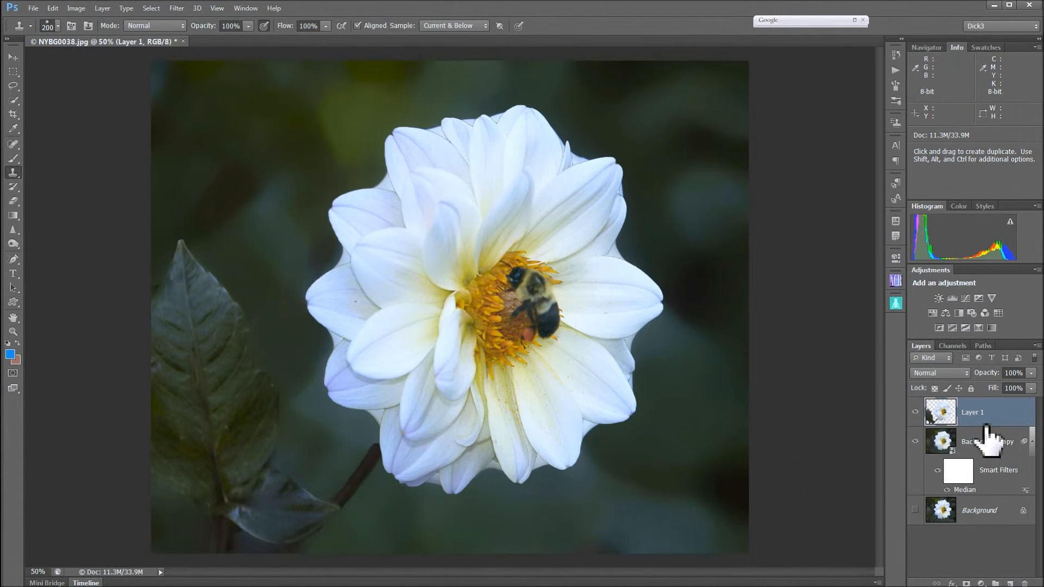
click(915, 412)
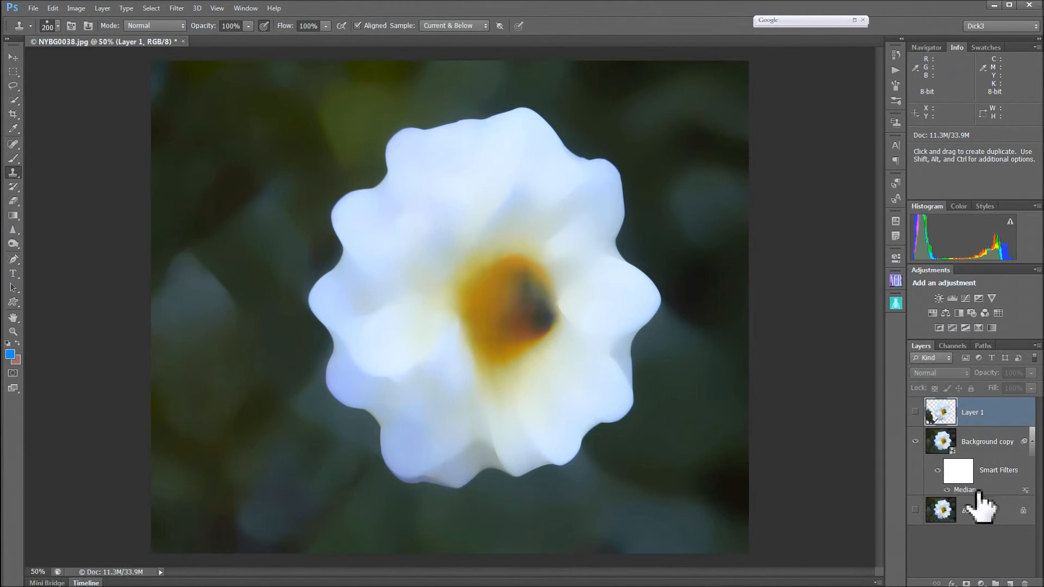
Invert the Background copy's Smart Filter mask to black so that it hides the Median blur.
click(1003, 447)
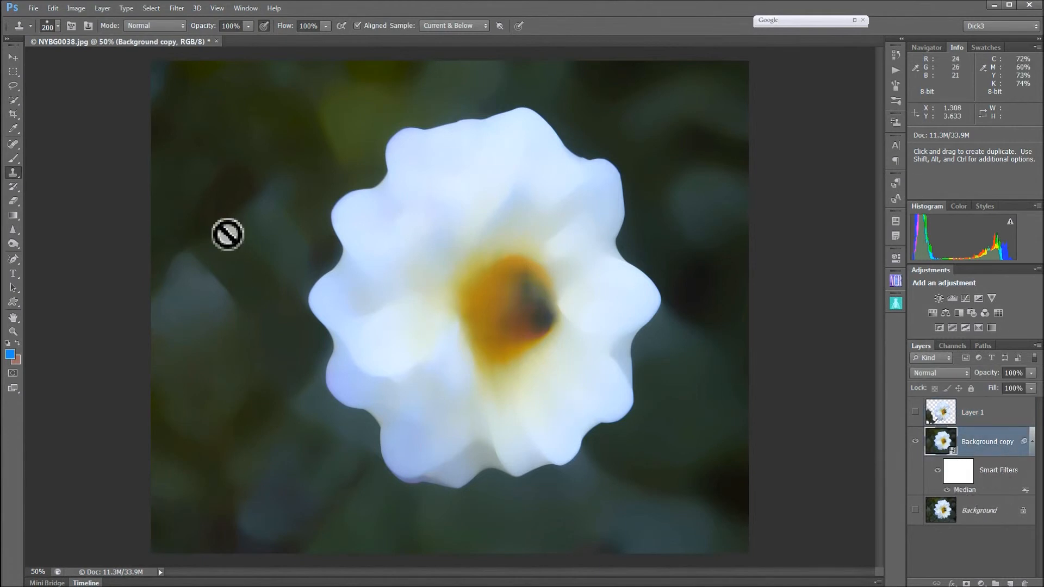
click(962, 472)
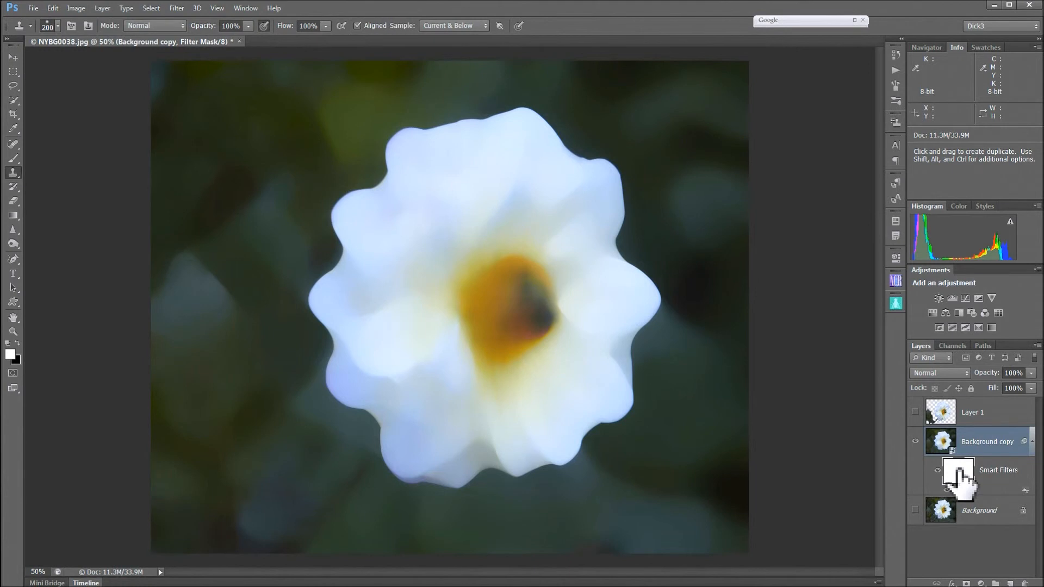
key(ctrl+i)
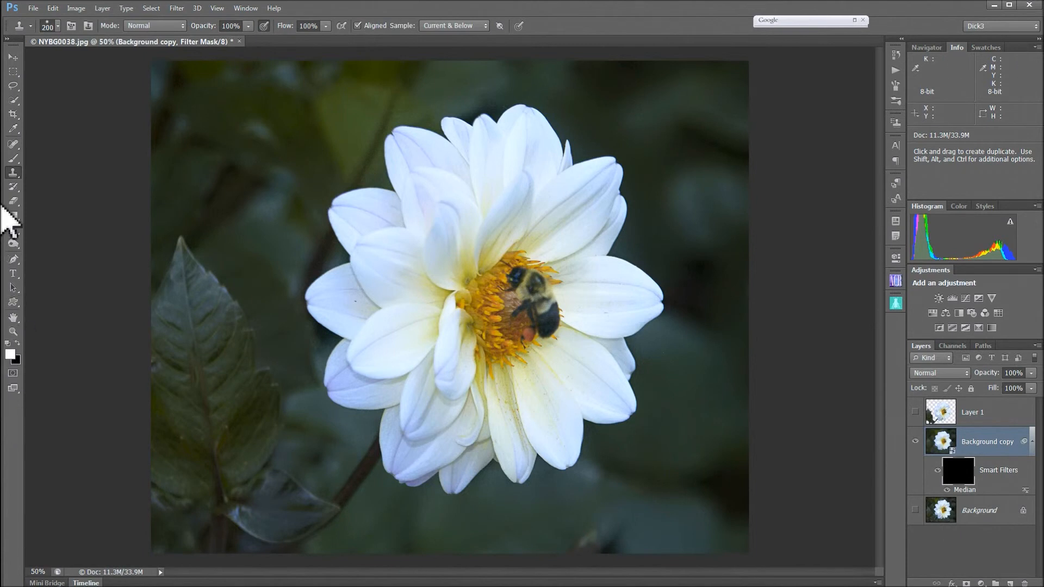
Choose the Brush tool and set the brush size to 258 pixels for painting on the Smart Filter mask.
click(12, 159)
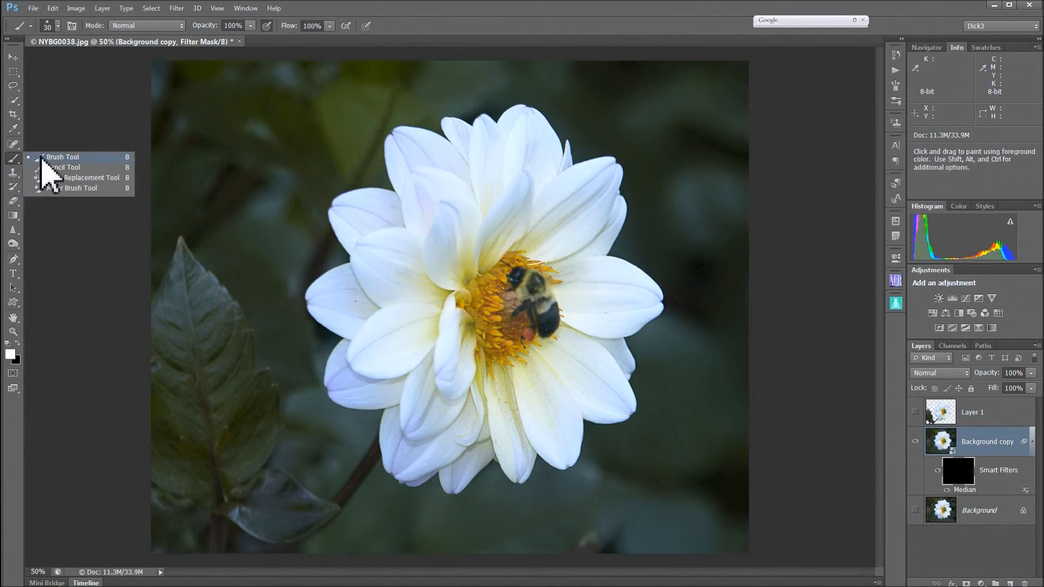
click(42, 158)
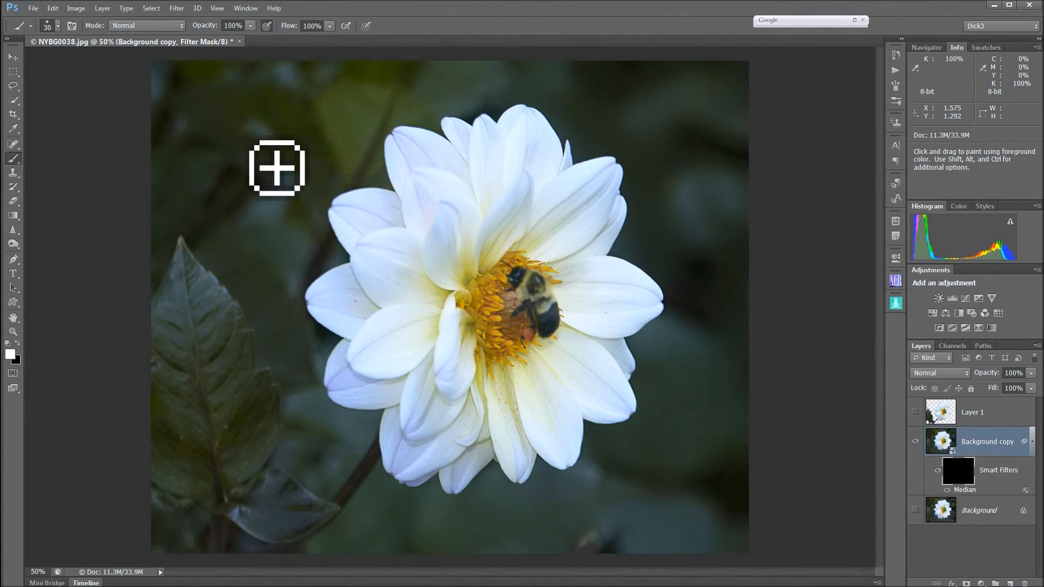
alt+right_click(254, 146)
mouse_move(259, 149)
mouse_down()
mouse_move(288, 144)
mouse_move(285, 132)
mouse_up()
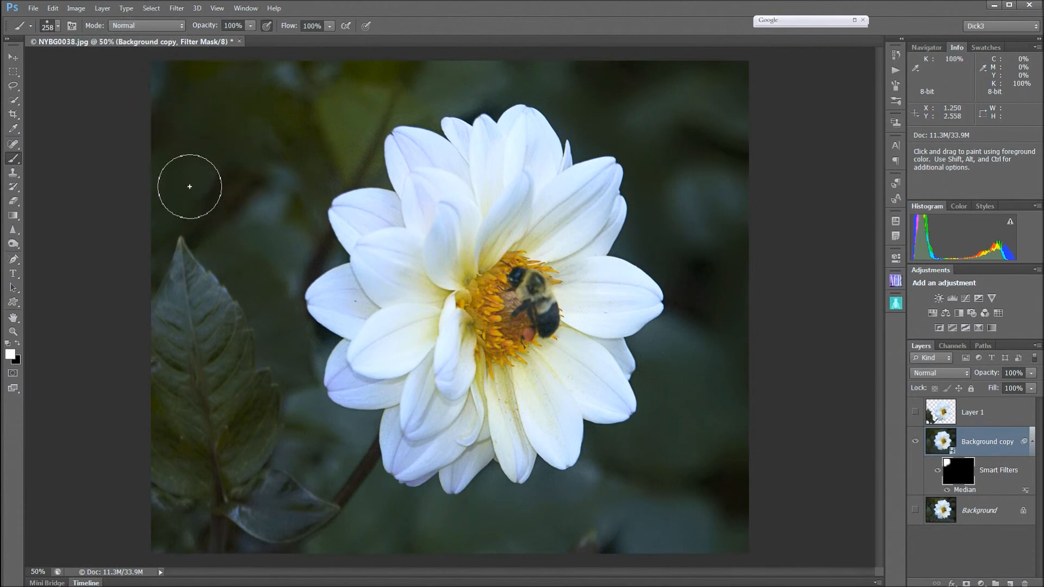
Paint white on the filter mask over the background all around the flower, keeping off the petals, leaves and stem.
drag(226, 198, 226, 71)
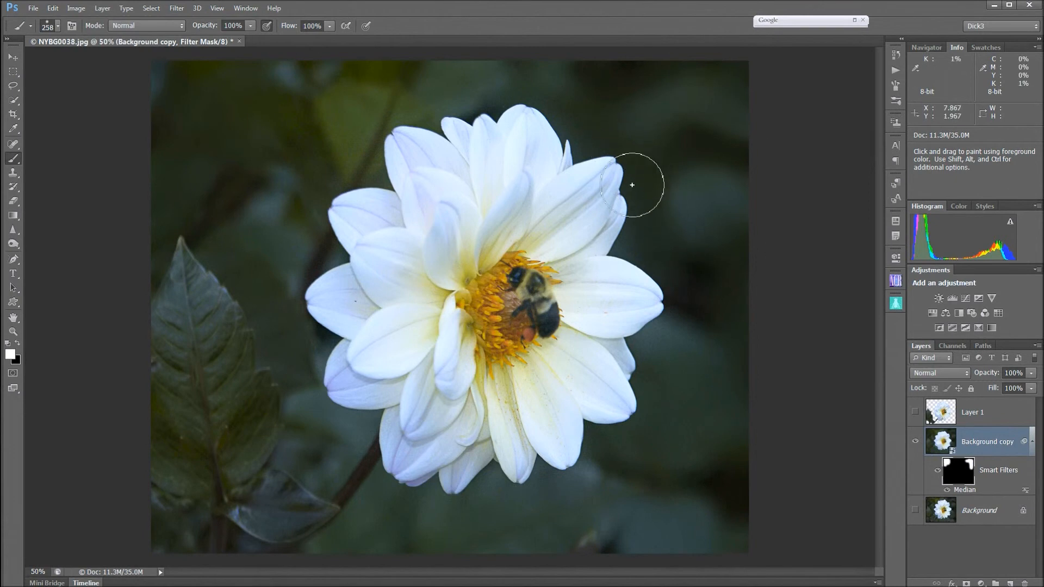
drag(663, 249, 645, 368)
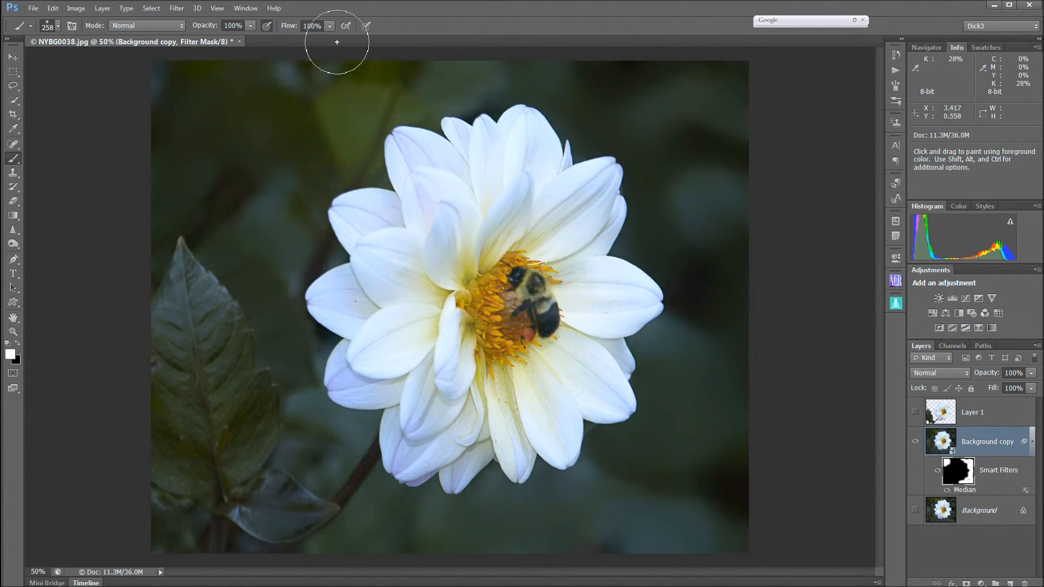
mouse_move(280, 36)
mouse_down()
mouse_move(223, 77)
mouse_move(222, 183)
mouse_move(248, 98)
mouse_move(237, 81)
mouse_move(219, 193)
mouse_move(222, 124)
mouse_move(246, 90)
mouse_move(247, 109)
mouse_move(215, 187)
mouse_move(258, 198)
mouse_move(216, 195)
mouse_up()
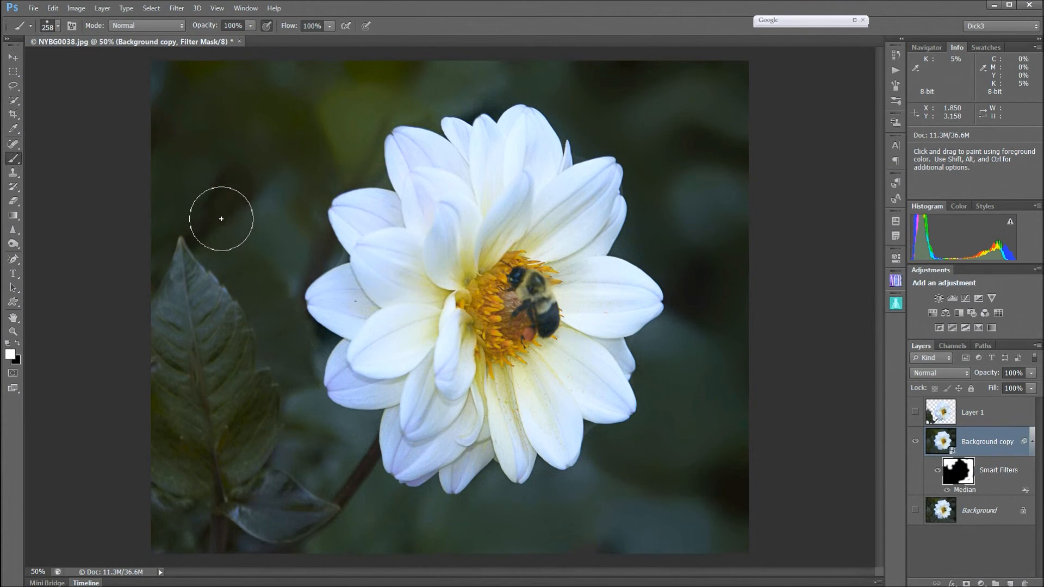
mouse_move(221, 237)
mouse_down()
mouse_move(206, 204)
mouse_move(164, 166)
mouse_up()
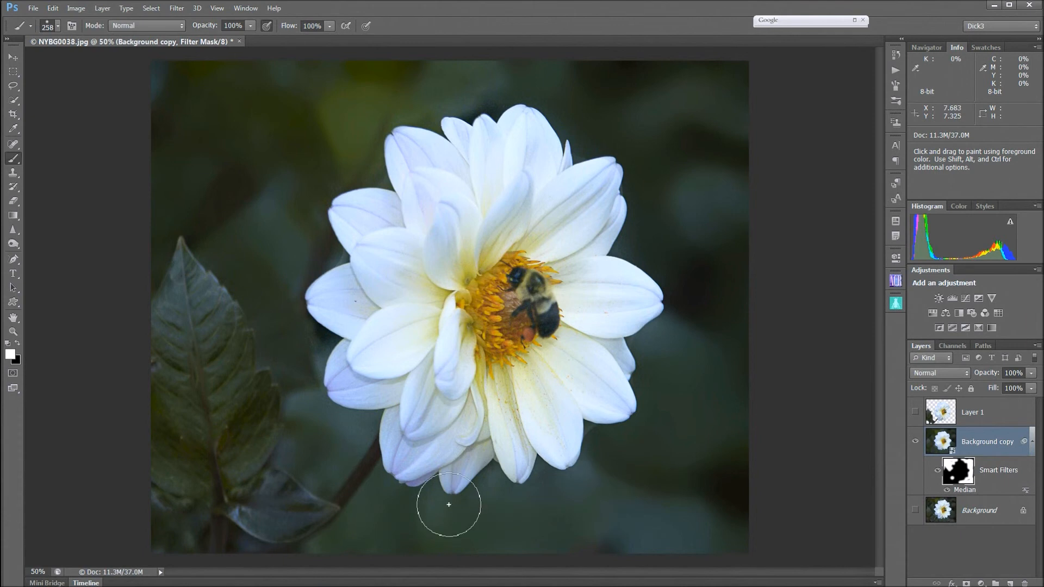
drag(583, 501, 529, 508)
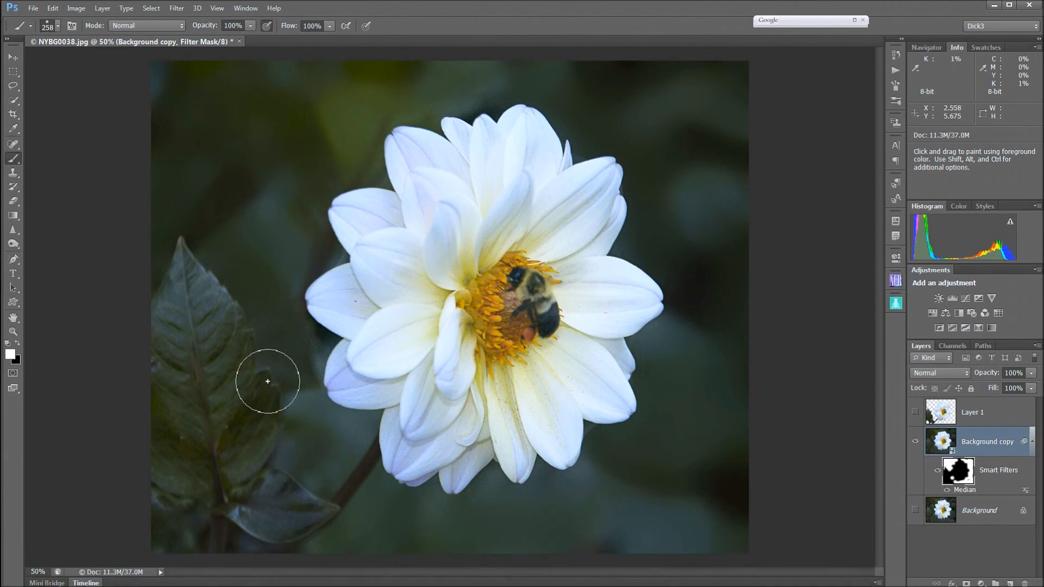
Paint the mask white over the background between the large leaf and the lower-left petals, reducing the brush to 92 pixels.
scroll(268, 381, up, 5)
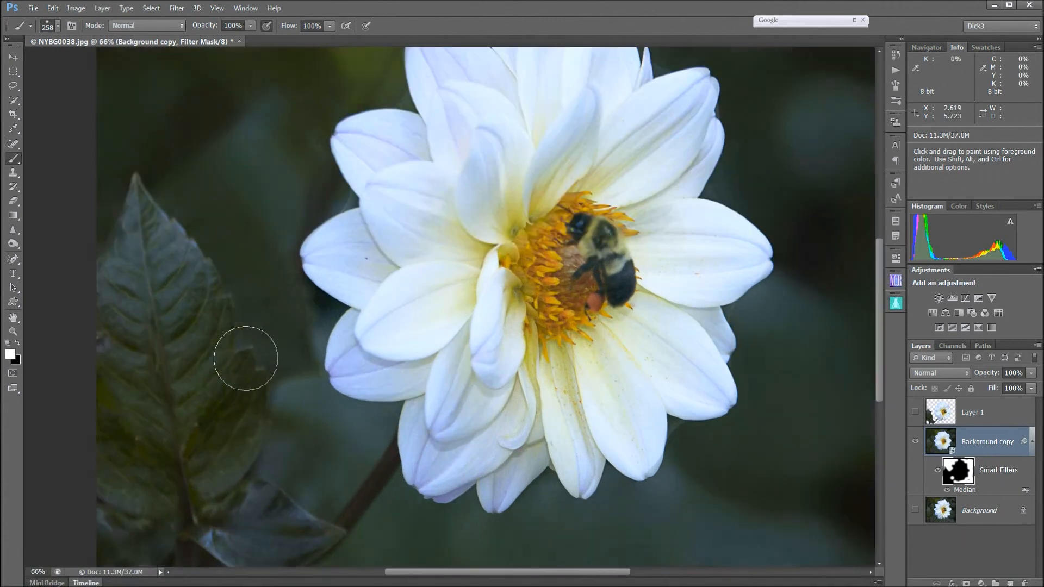
scroll(210, 317, up, 3)
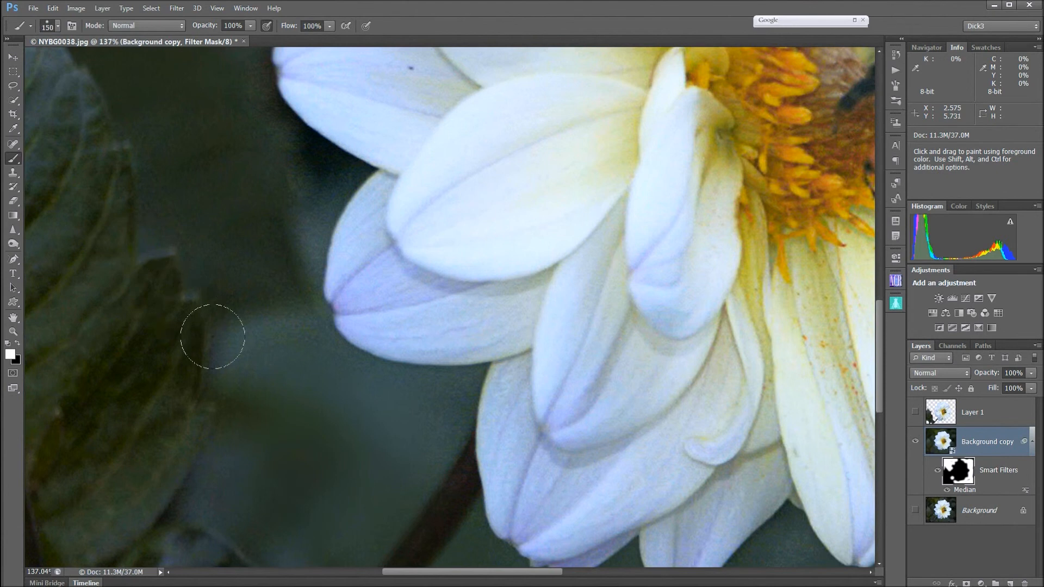
alt+right_click(312, 437)
drag(311, 436, 310, 490)
alt+right_click(301, 441)
mouse_move(301, 441)
mouse_down()
mouse_move(284, 455)
mouse_move(293, 456)
mouse_up()
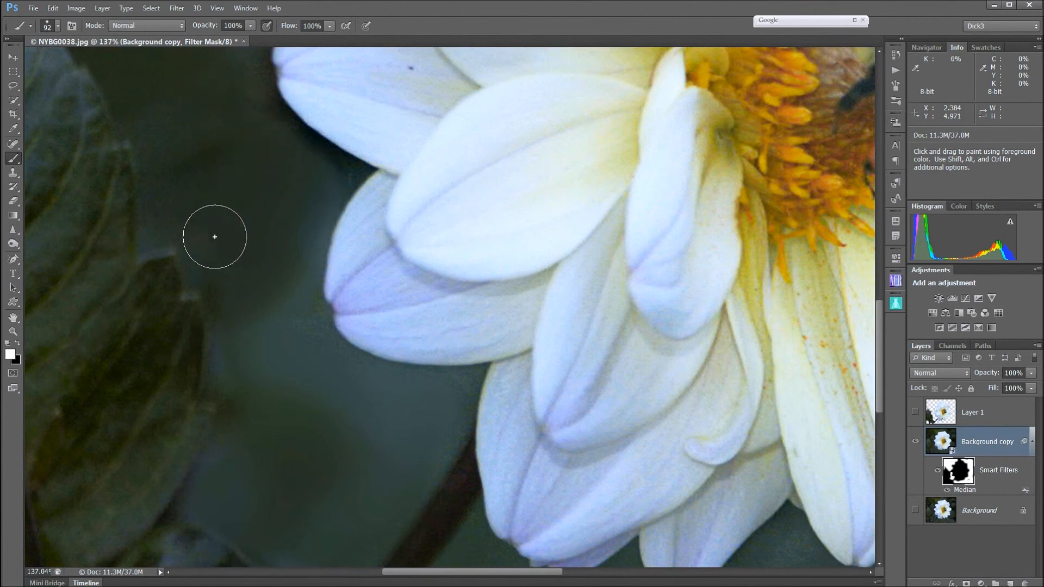
Reduce the brush to 40 pixels and paint white between leaves and petals, undoing the stray stroke in the petal gap.
drag(198, 174, 314, 400)
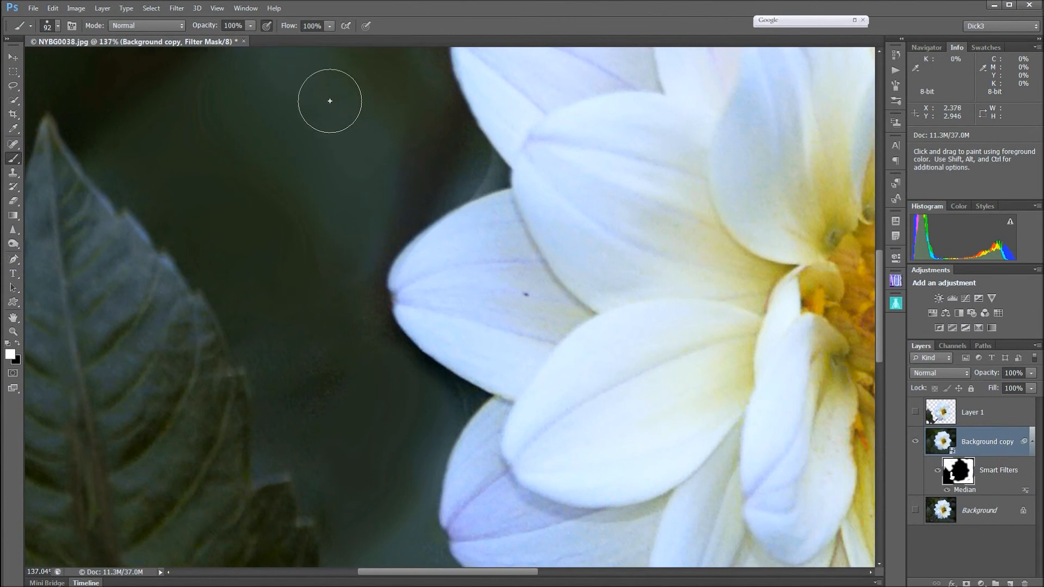
key(bracketleft)
key(bracketleft)
key(bracketleft)
key(bracketleft)
click(480, 165)
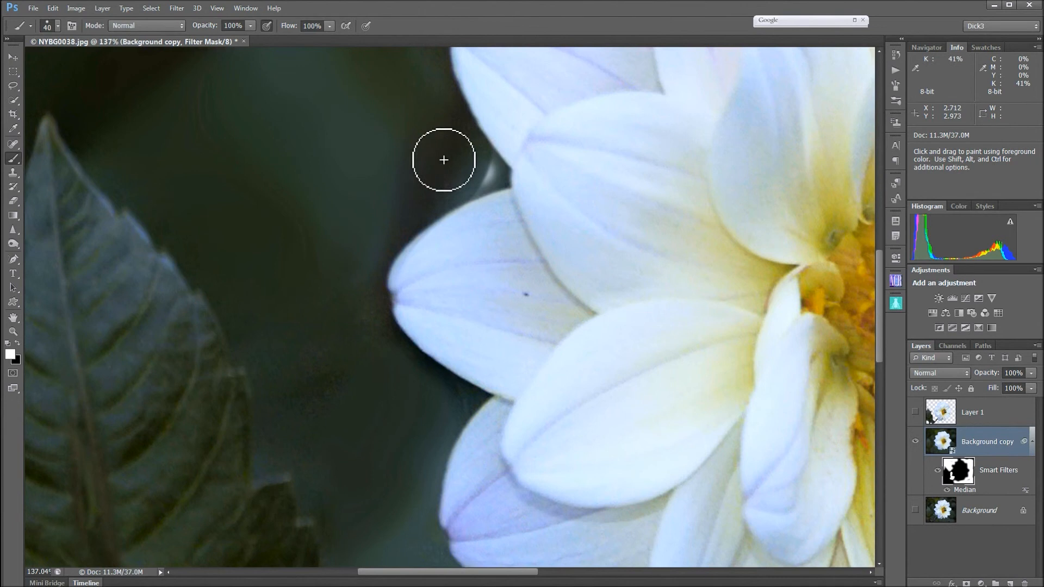
key(ctrl+z)
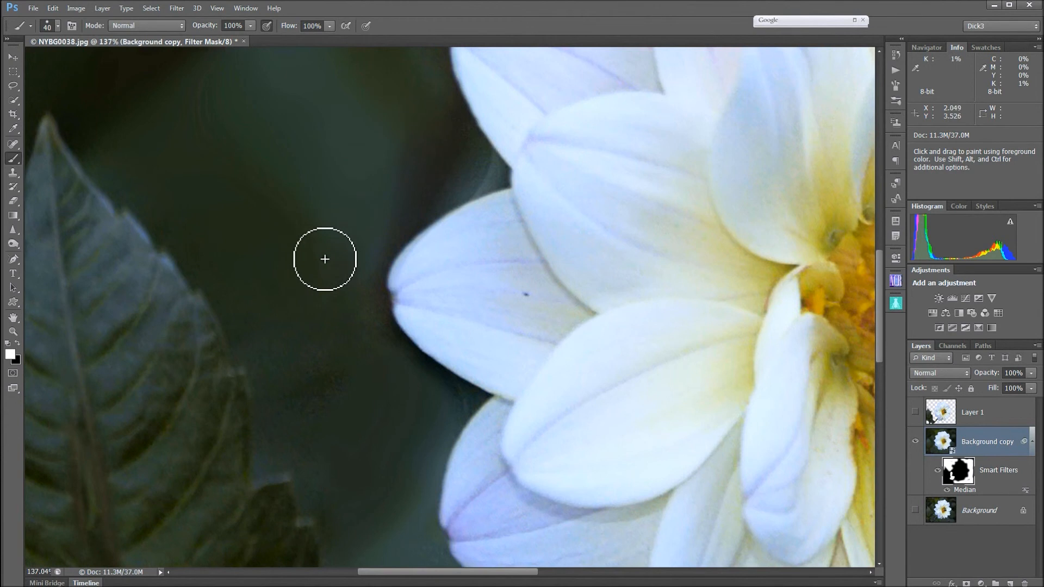
mouse_move(302, 292)
mouse_down()
mouse_move(501, 98)
mouse_move(489, 296)
mouse_move(457, 142)
mouse_move(443, 133)
mouse_up()
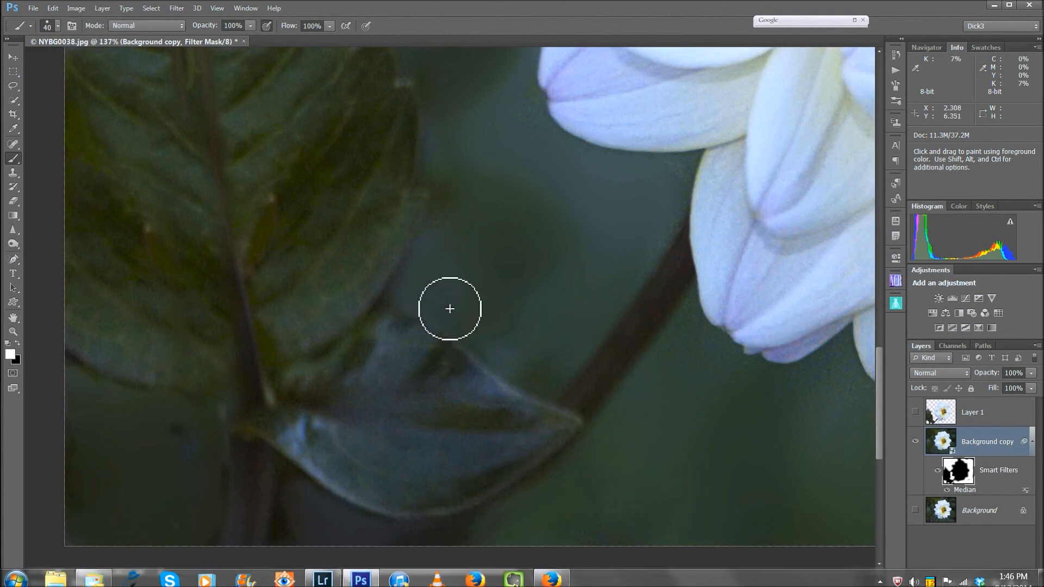
Try white in the gap between the upper-left petals, and paint black over the pale smears in the petal gaps.
drag(490, 245, 493, 537)
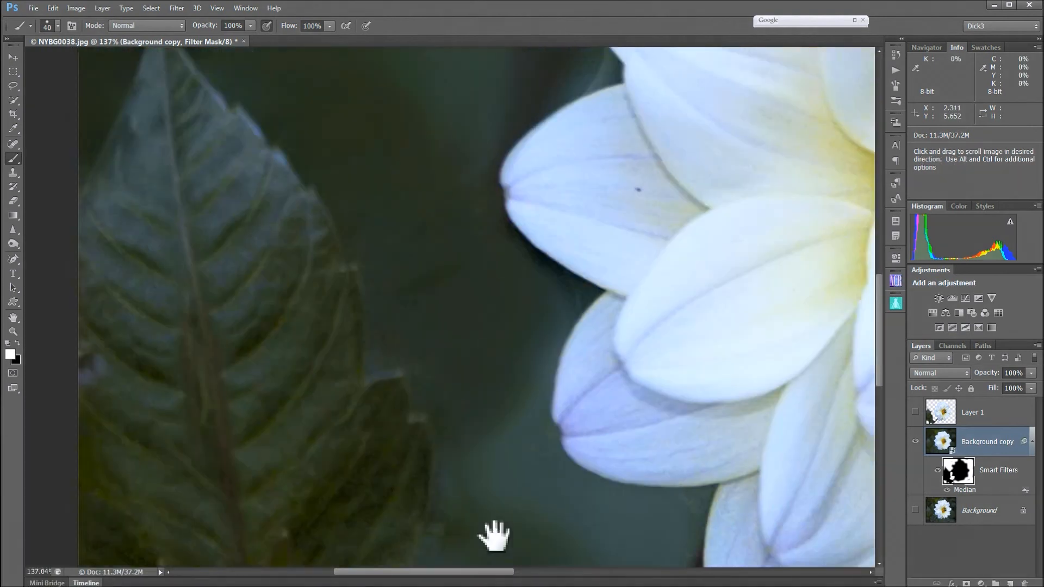
drag(433, 217, 366, 501)
drag(357, 319, 197, 232)
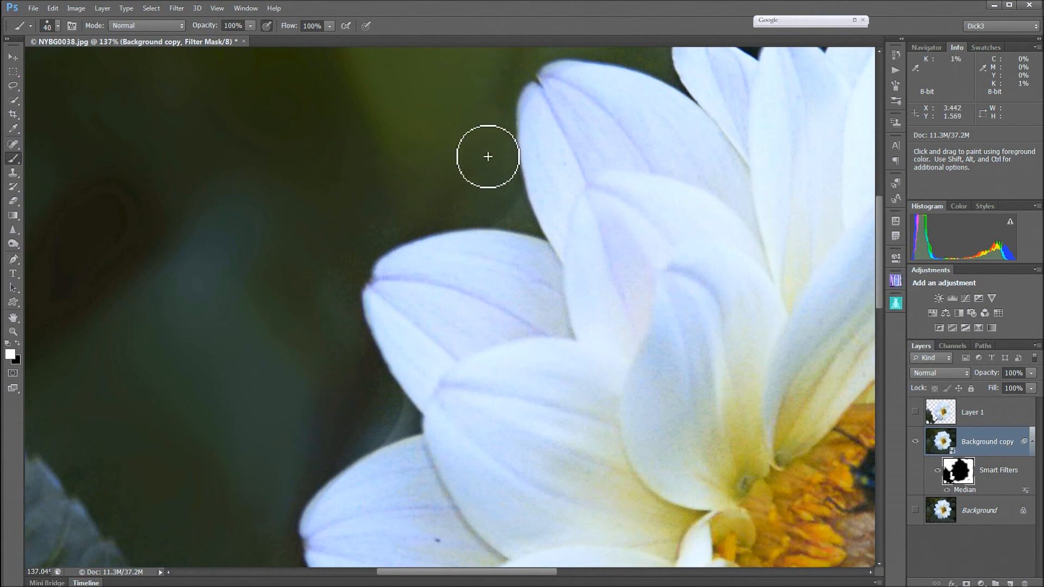
click(496, 188)
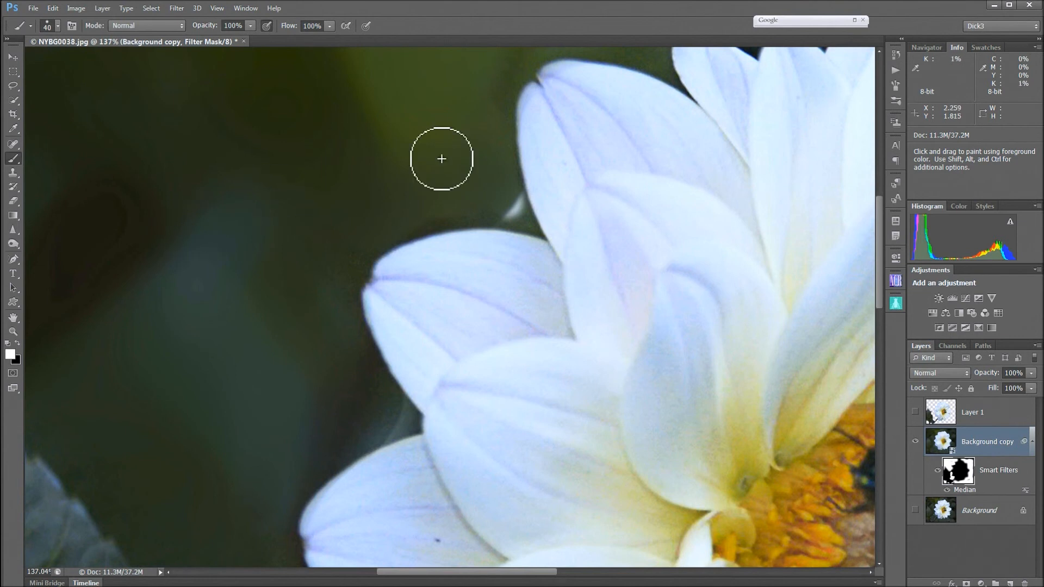
key(x)
drag(508, 195, 504, 192)
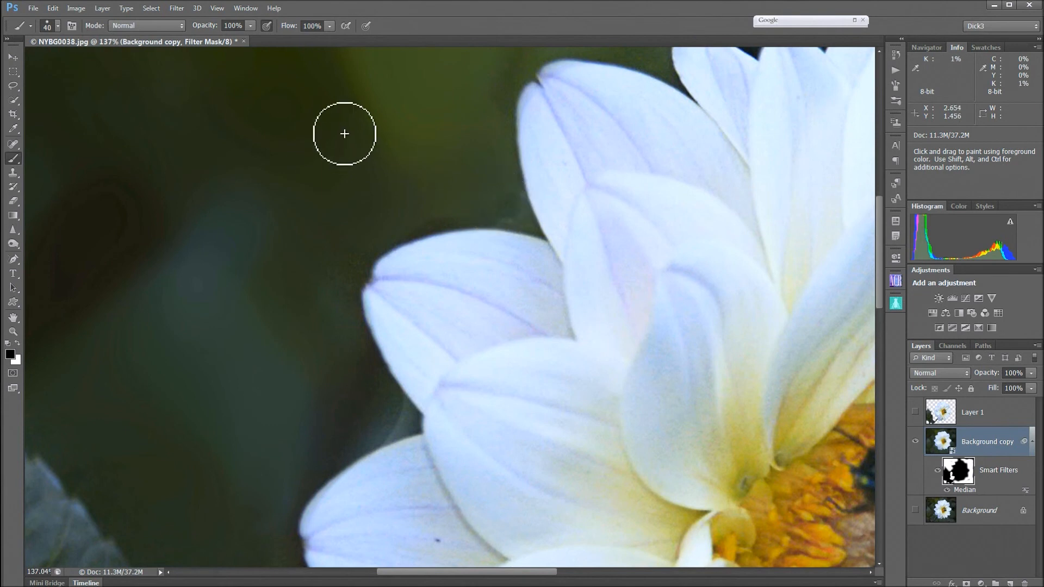
drag(390, 409, 349, 419)
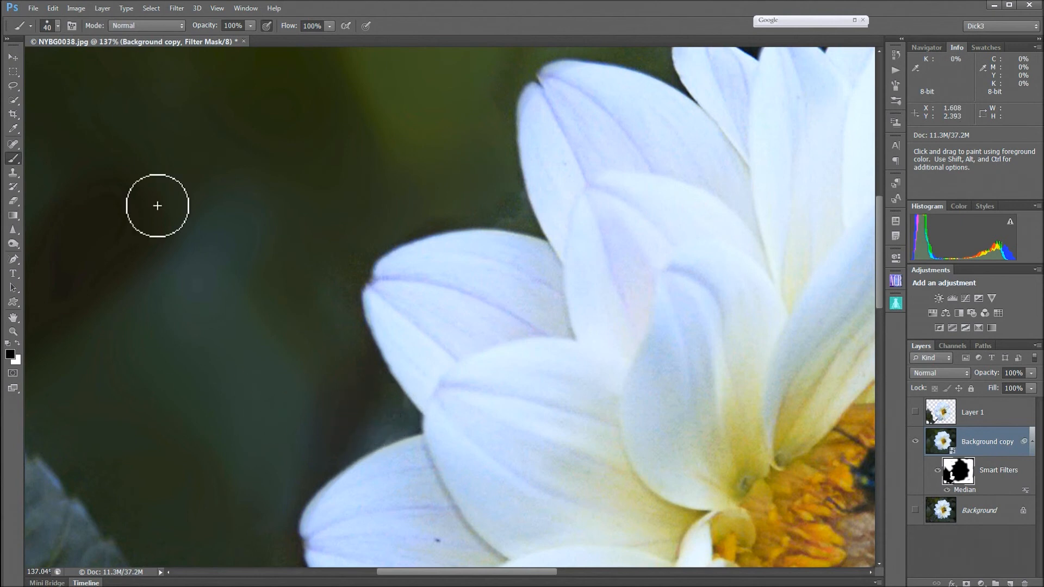
Paint white on the mask over the dark stem streak and the background just above the flower's top petals.
key(space)
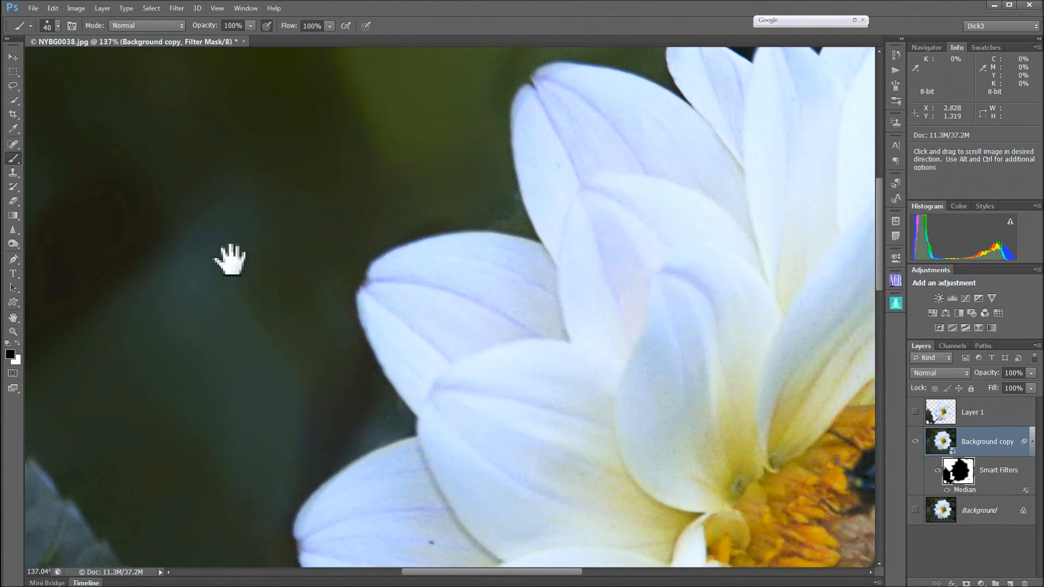
drag(270, 203, 186, 375)
mouse_move(334, 278)
mouse_down()
mouse_move(280, 325)
mouse_move(323, 235)
mouse_move(249, 334)
mouse_up()
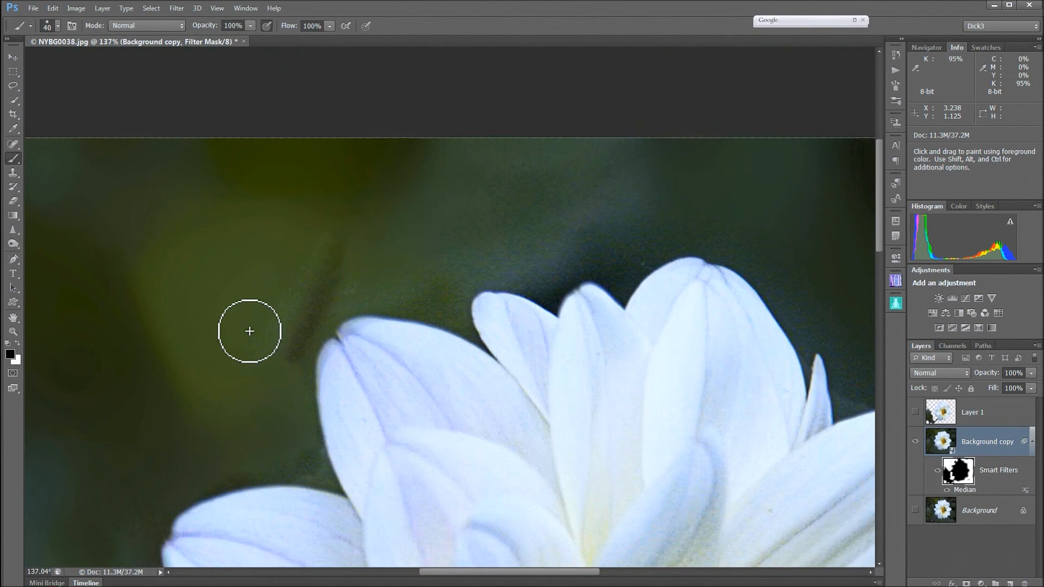
mouse_move(249, 331)
mouse_down()
mouse_move(329, 254)
mouse_move(325, 230)
mouse_move(300, 287)
mouse_move(307, 263)
mouse_move(330, 255)
mouse_move(335, 270)
mouse_move(286, 322)
mouse_move(280, 354)
mouse_move(332, 266)
mouse_move(311, 272)
mouse_move(292, 331)
mouse_move(310, 278)
mouse_move(351, 274)
mouse_up()
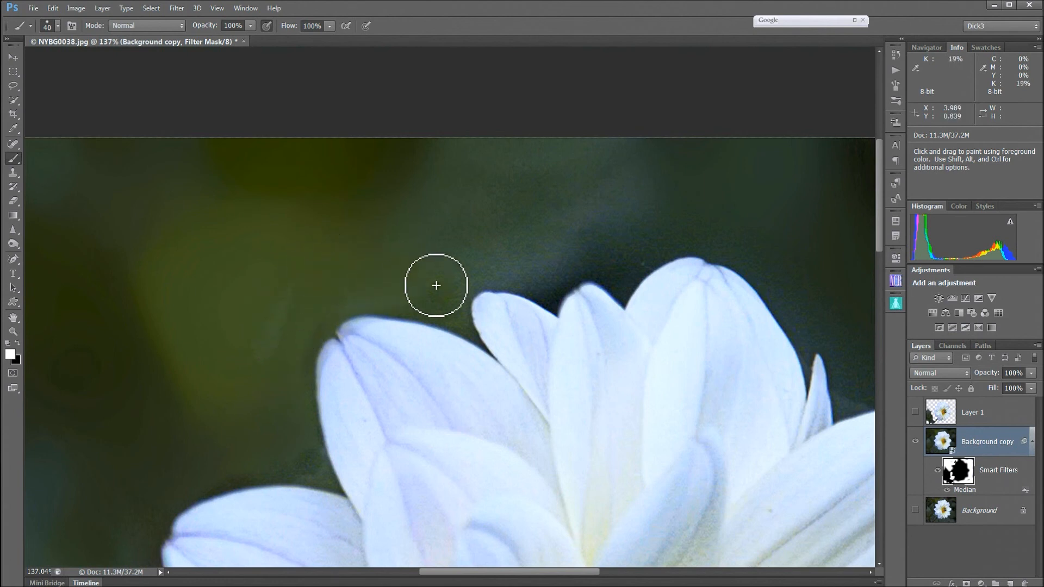
mouse_move(537, 259)
mouse_down()
mouse_move(566, 250)
mouse_move(611, 260)
mouse_move(644, 226)
mouse_move(572, 230)
mouse_move(594, 212)
mouse_move(604, 212)
mouse_move(540, 238)
mouse_move(573, 237)
mouse_move(572, 253)
mouse_move(569, 237)
mouse_move(533, 233)
mouse_move(542, 283)
mouse_move(553, 262)
mouse_move(613, 269)
mouse_up()
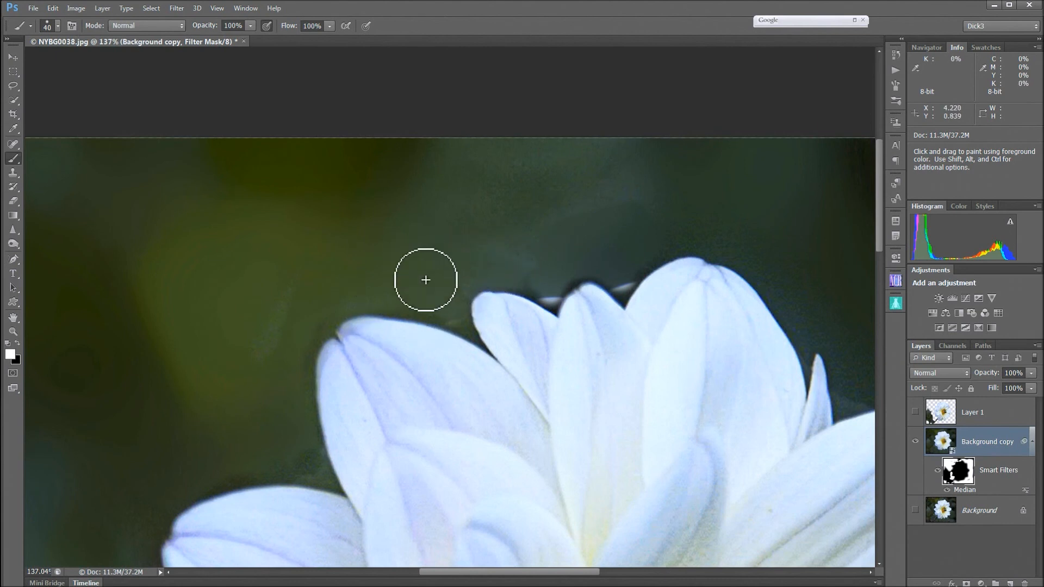
Reduce the brush to 30 pixels and paint black over the light smears in the gaps between the top petals.
key(bracketleft)
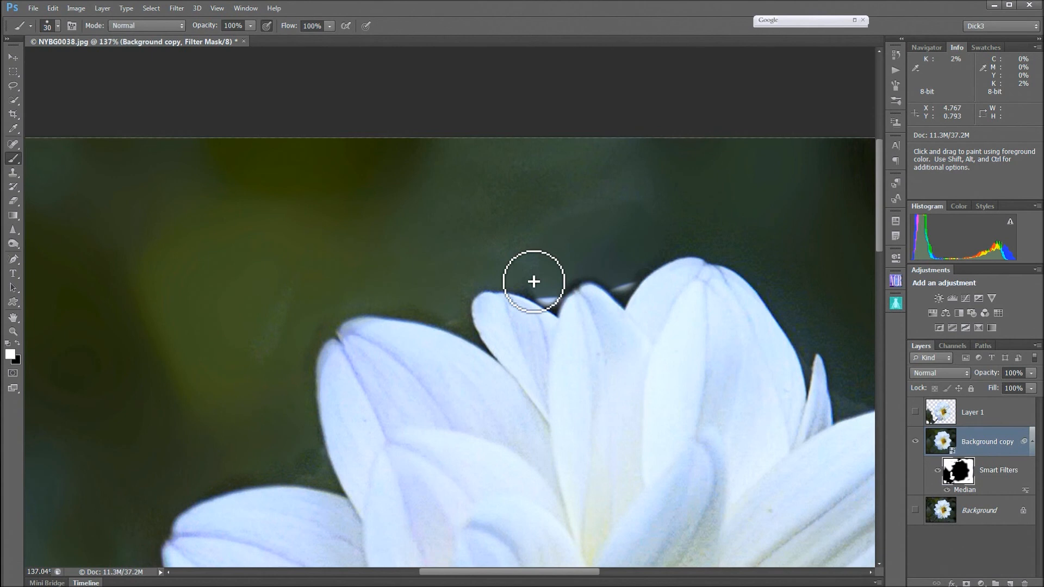
key(x)
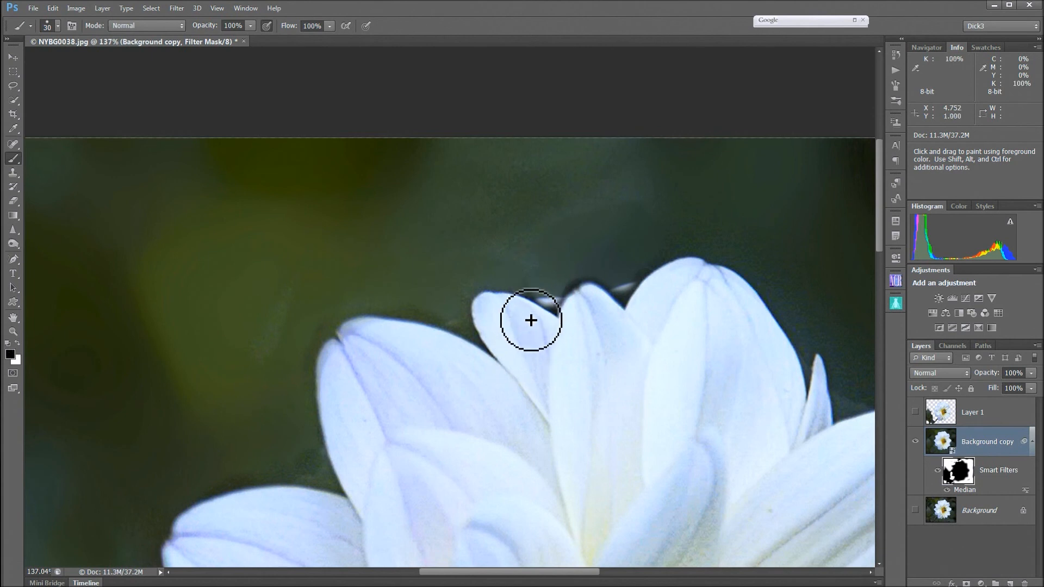
key(c)
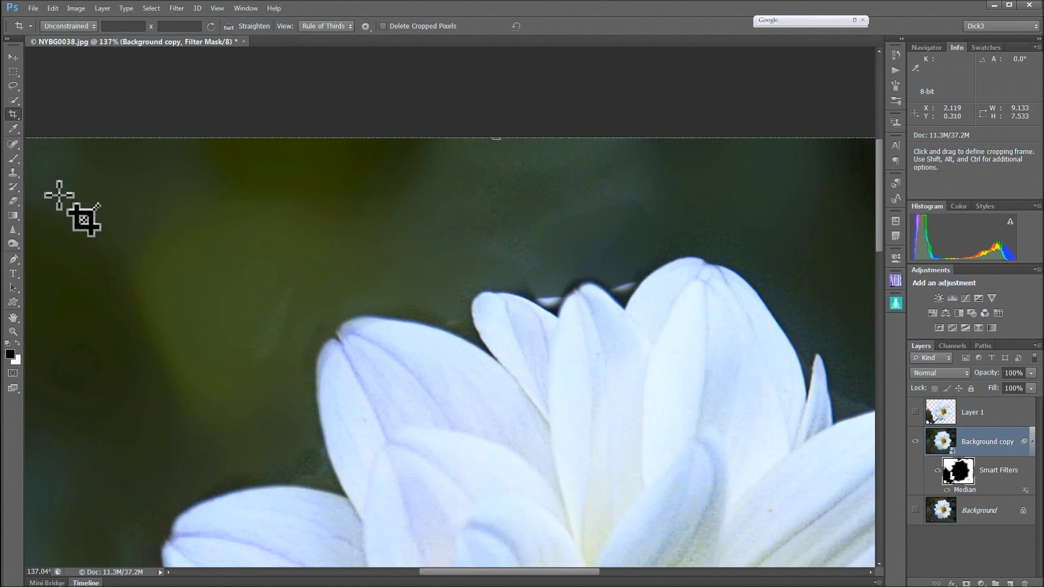
key(b)
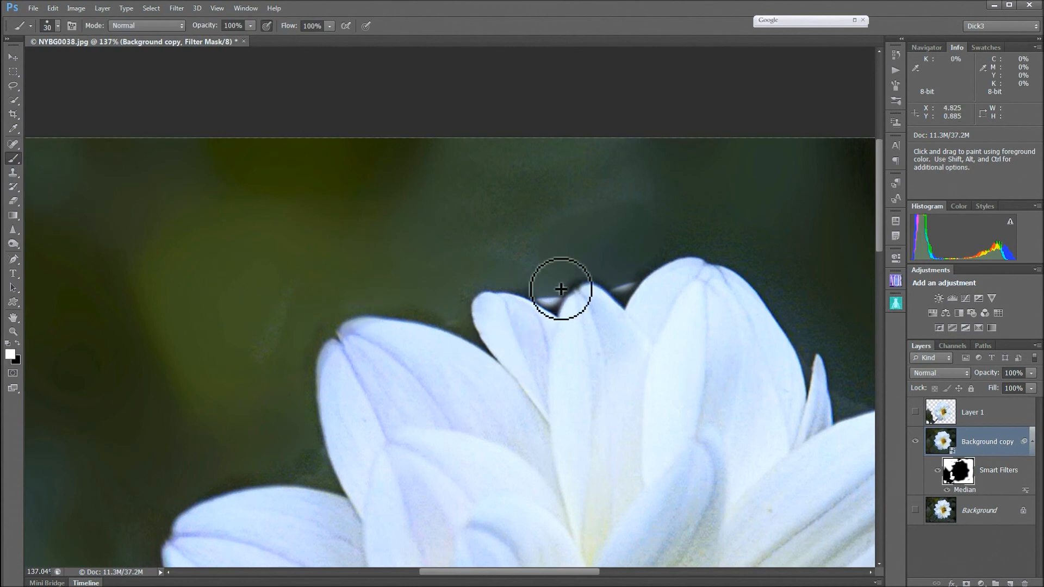
key(x)
mouse_move(548, 292)
mouse_down()
mouse_move(565, 311)
mouse_move(552, 303)
mouse_move(665, 286)
mouse_move(616, 297)
mouse_up()
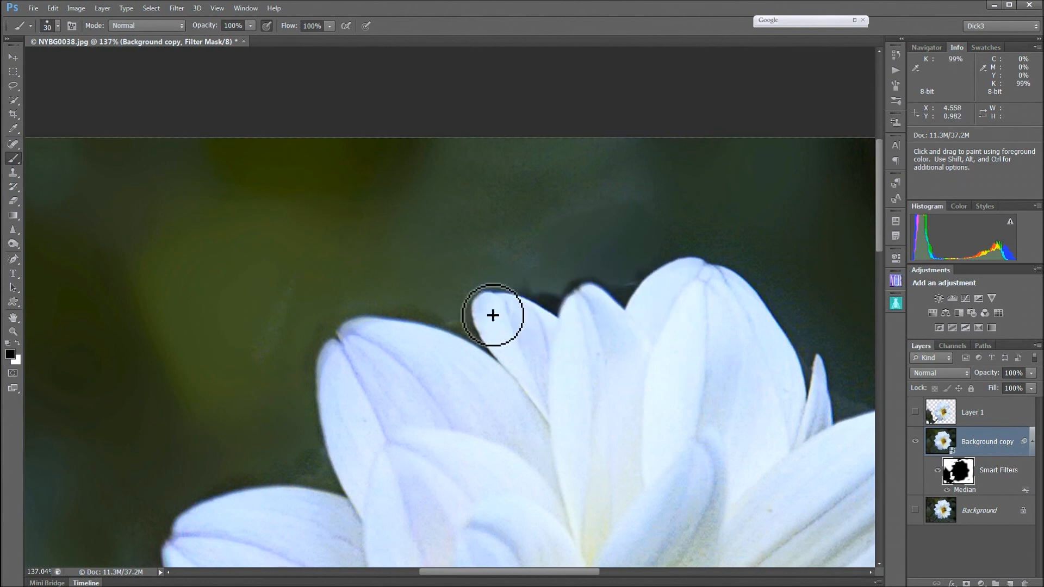
Paint white above the top petals with a 45-pixel brush, and touch up the smeared gaps between them with black.
key(x)
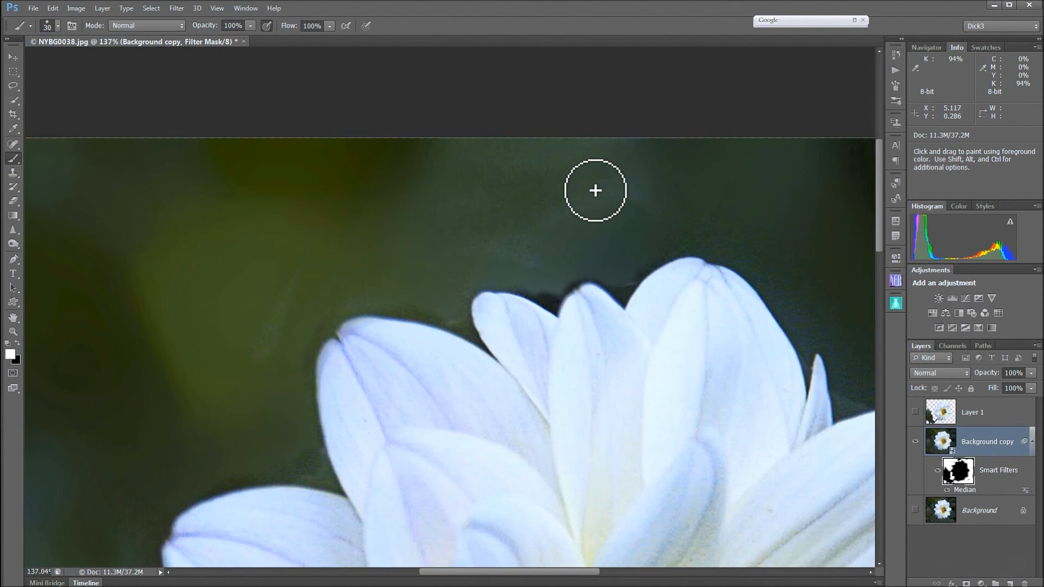
key(bracketright)
key(bracketright)
key(bracketright)
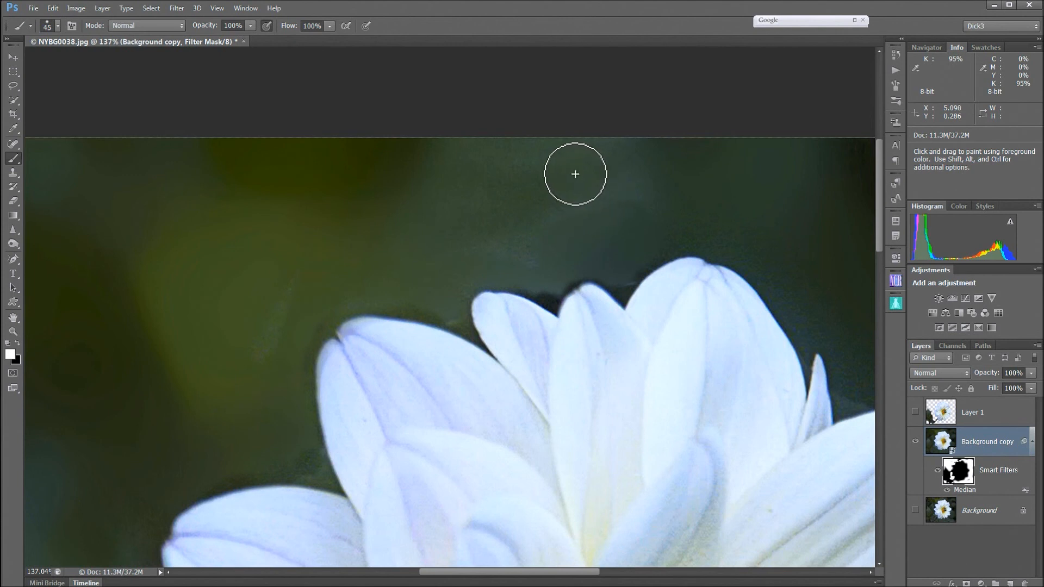
mouse_move(543, 186)
mouse_down()
mouse_move(345, 205)
mouse_move(205, 190)
mouse_move(174, 203)
mouse_move(178, 243)
mouse_move(159, 231)
mouse_up()
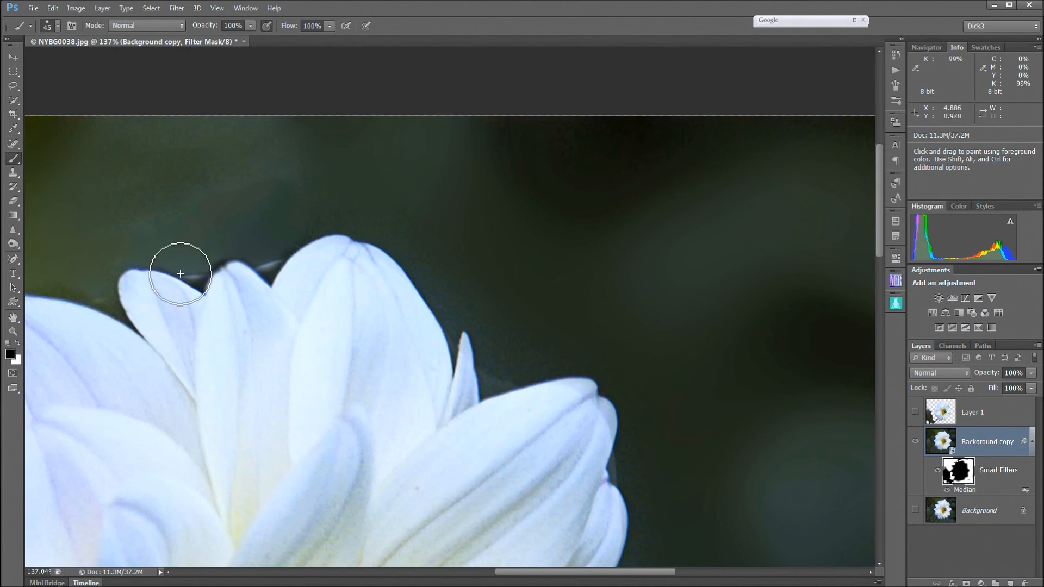
mouse_move(180, 274)
mouse_down()
mouse_move(200, 288)
mouse_move(248, 271)
mouse_up()
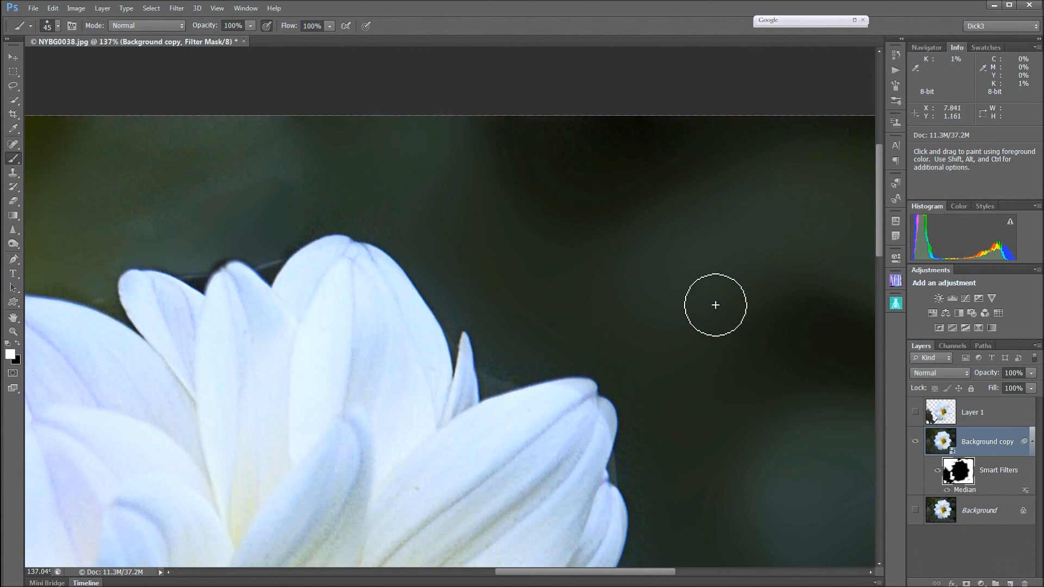
Try white on the mask in the gap between the flower's lower-right petals, and paint black over the light smear there.
key(space)
drag(585, 210, 559, 154)
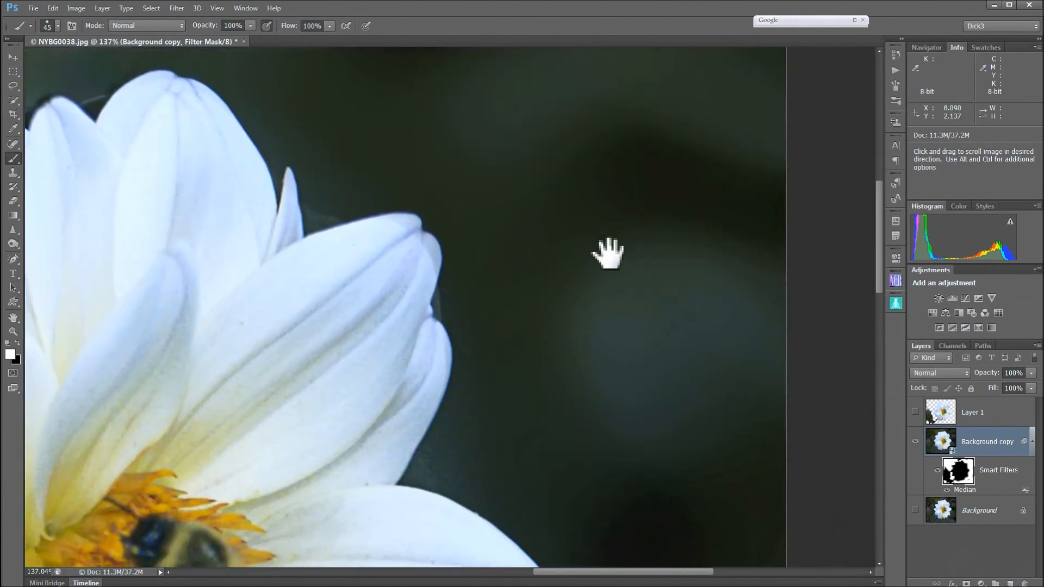
drag(608, 253, 613, 170)
drag(636, 296, 634, 117)
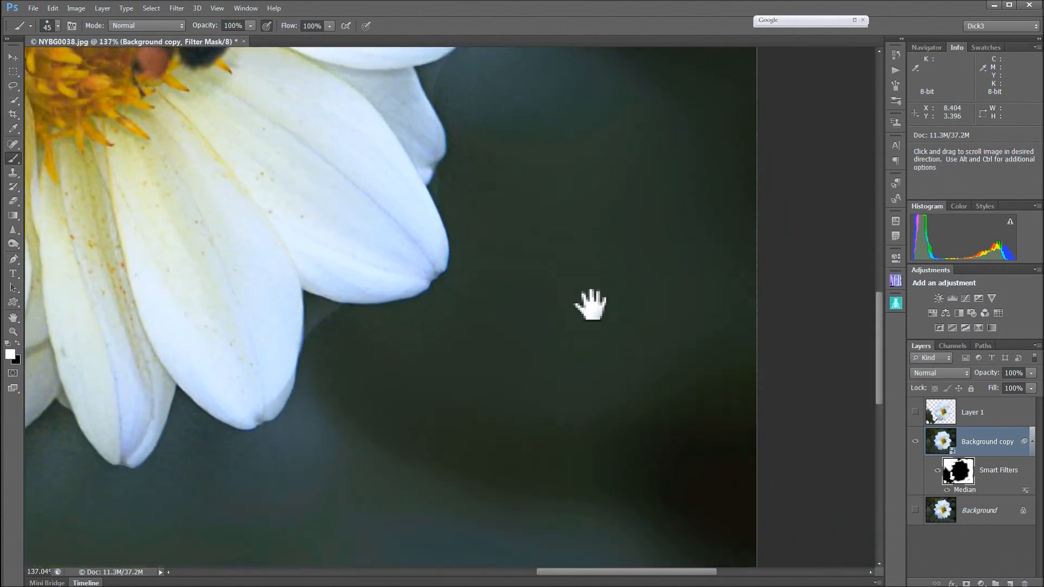
drag(582, 331, 618, 291)
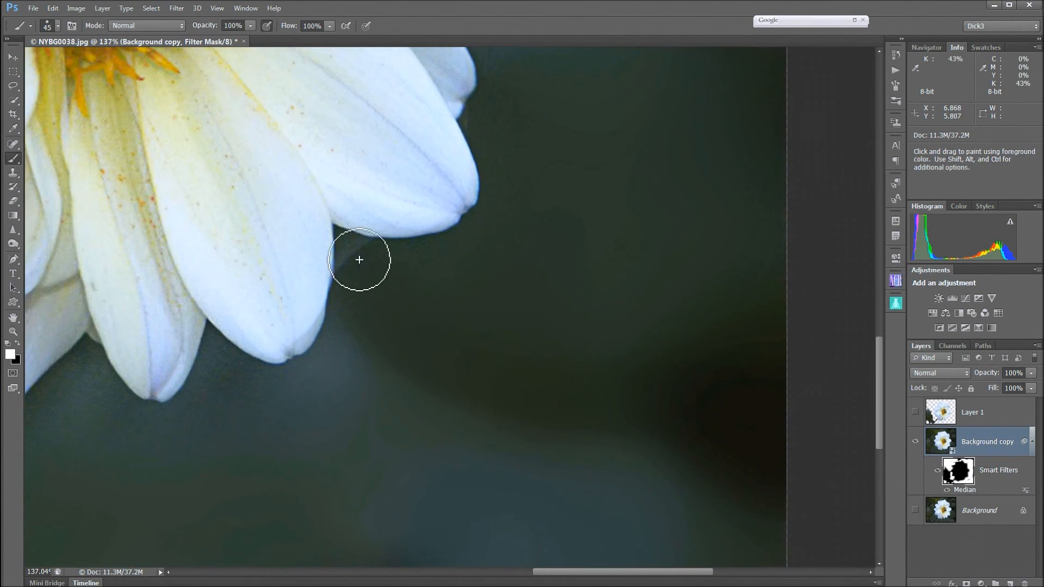
drag(340, 238, 350, 247)
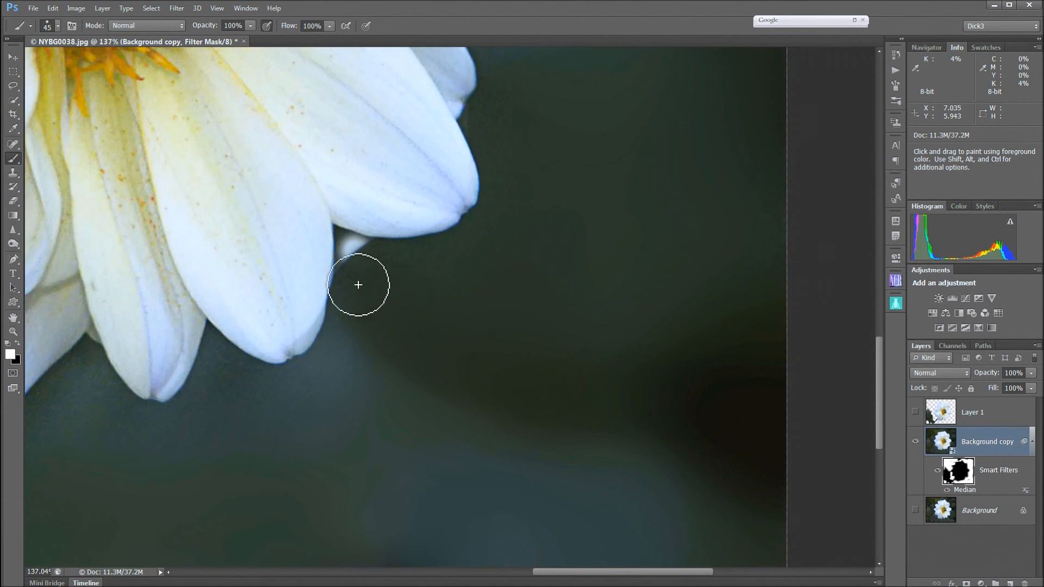
key(x)
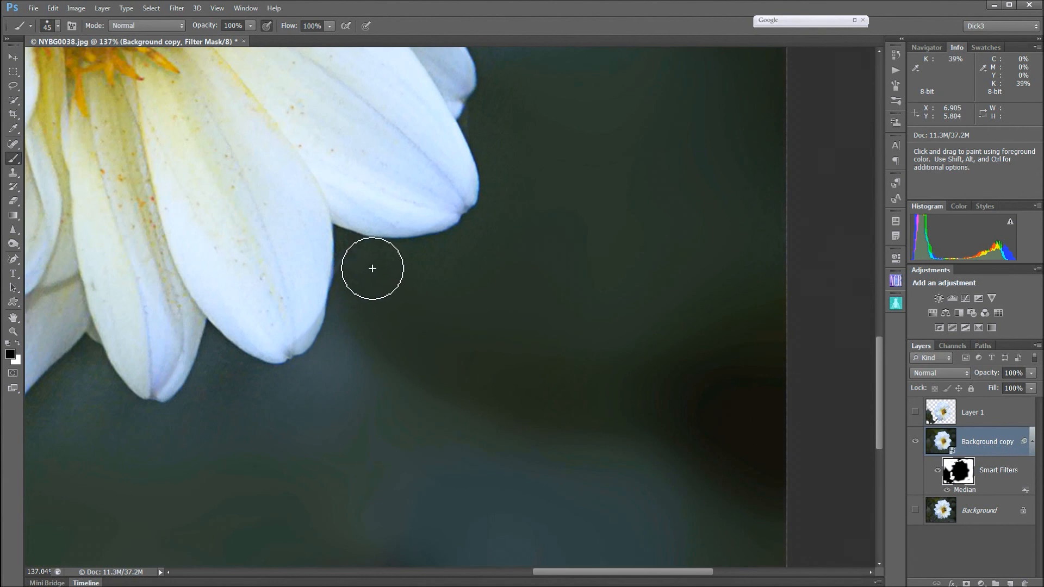
click(333, 239)
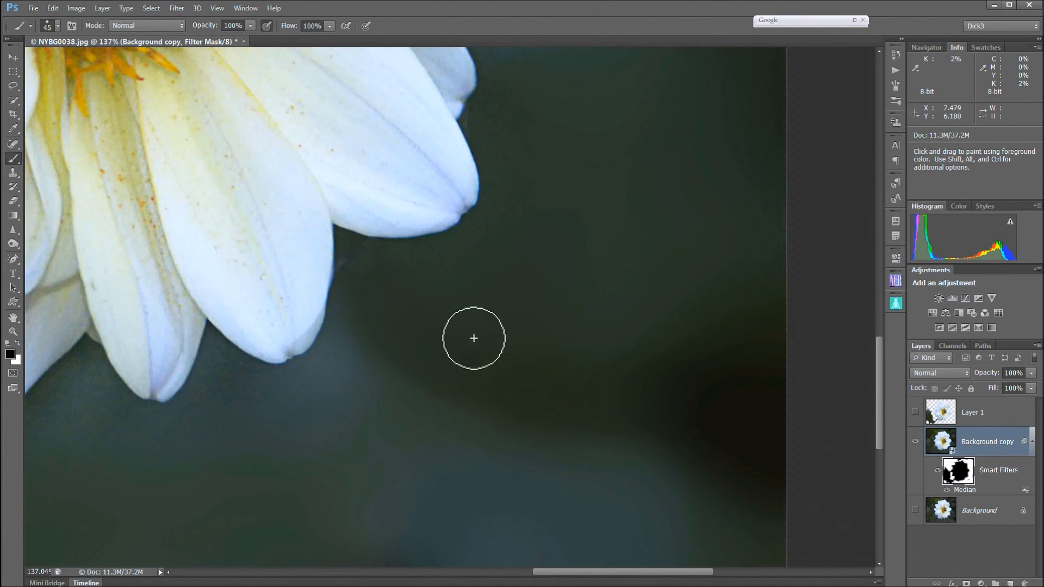
Fit the whole image in view and make the original Background layer visible beneath the Background copy.
click(12, 321)
double_click(11, 323)
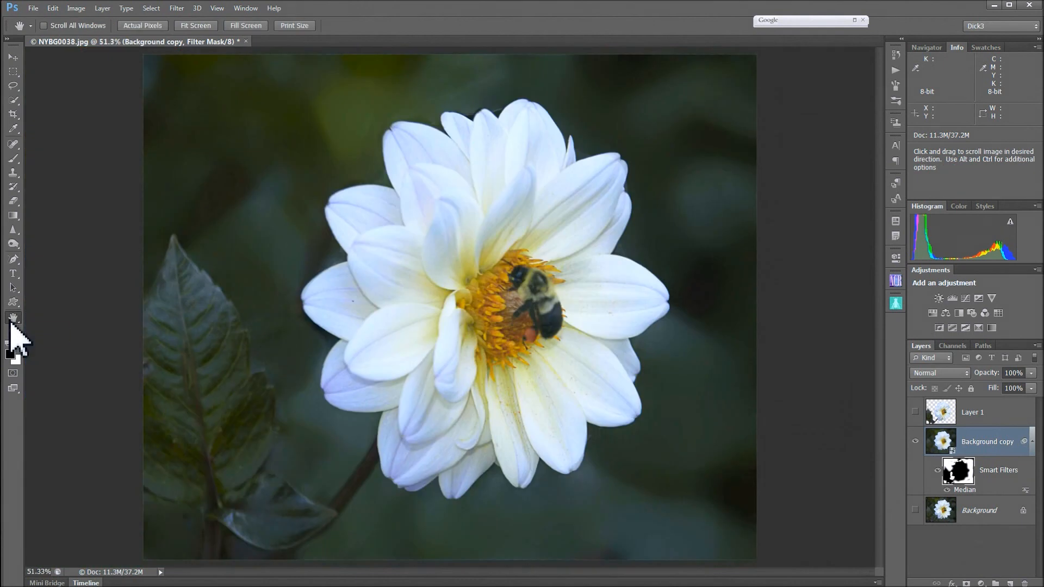
click(916, 442)
click(916, 442)
click(915, 510)
Toggle the Background copy layer's visibility to compare the blurred version with the original, leaving the layer shown.
click(916, 441)
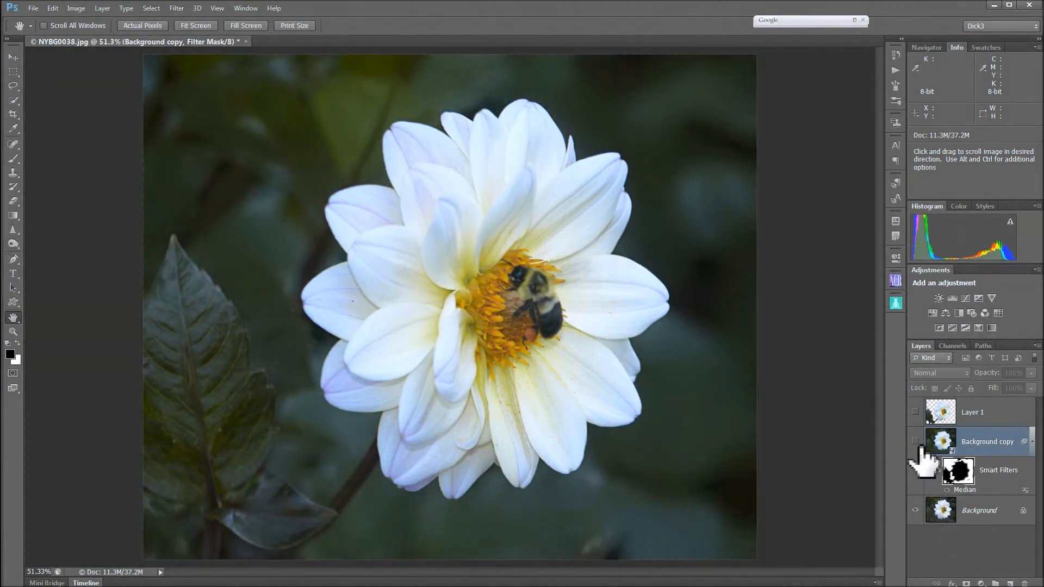
click(920, 447)
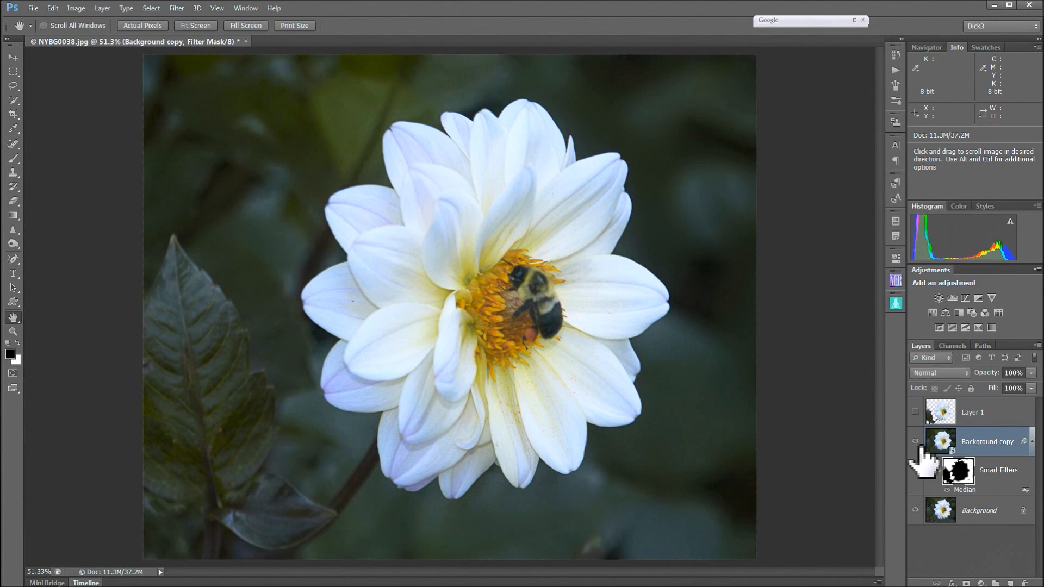
click(920, 447)
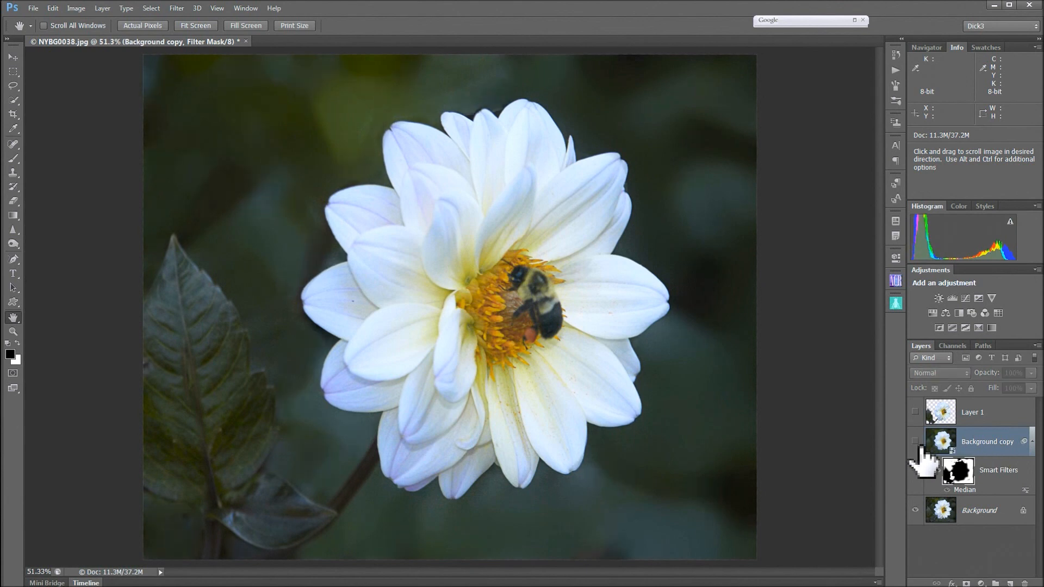
click(920, 447)
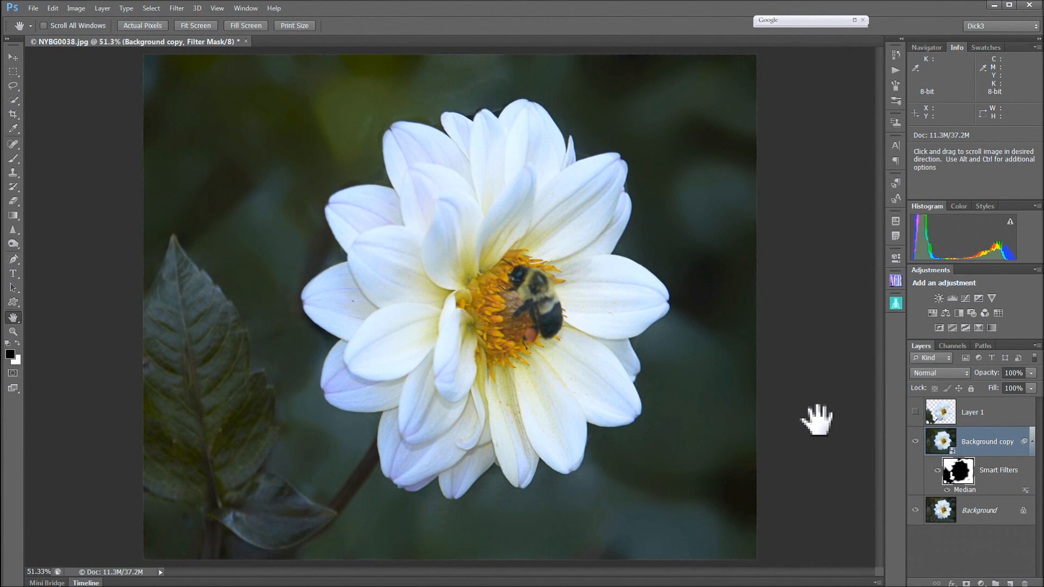
key(ctrl+space)
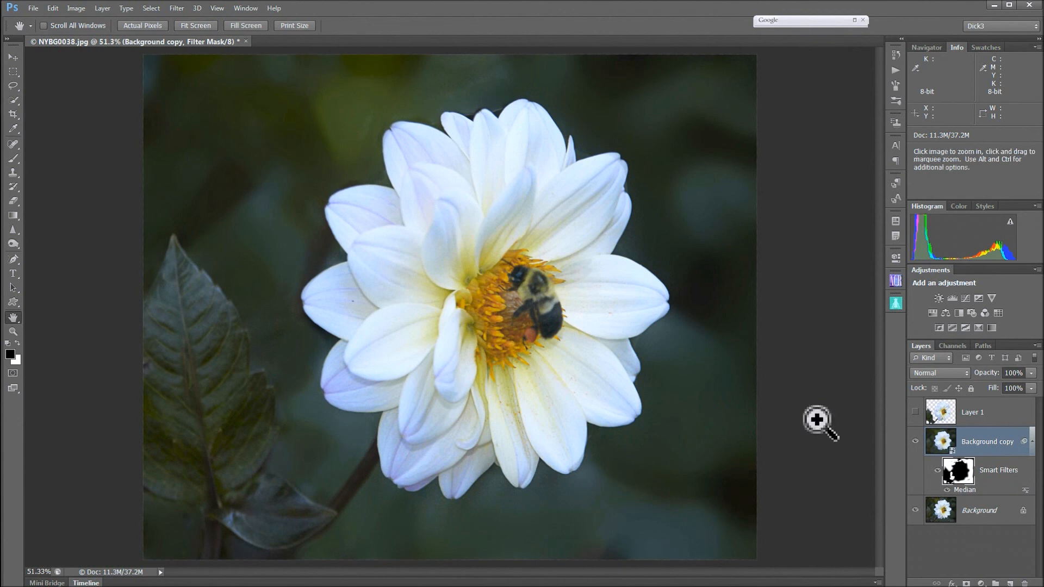